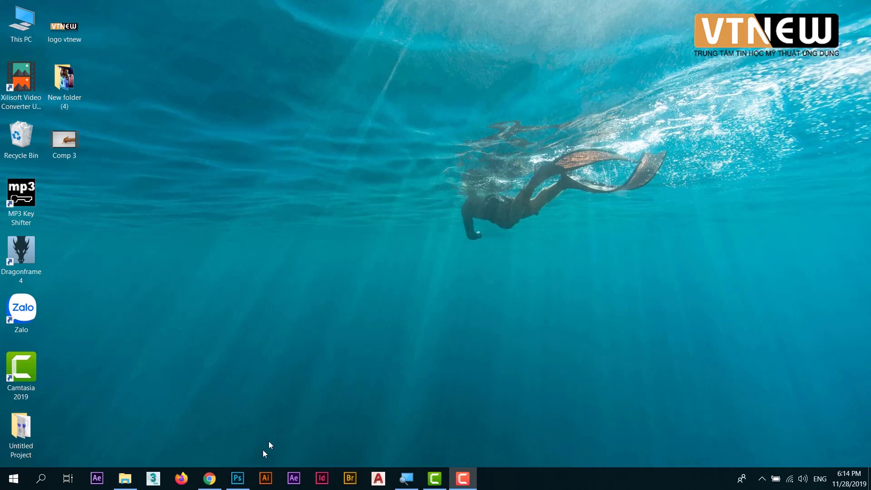
Switch to Photoshop, where d.jpg with the cartoon dog is already open.
{"action": "left_click", "coordinate": [237, 478]}
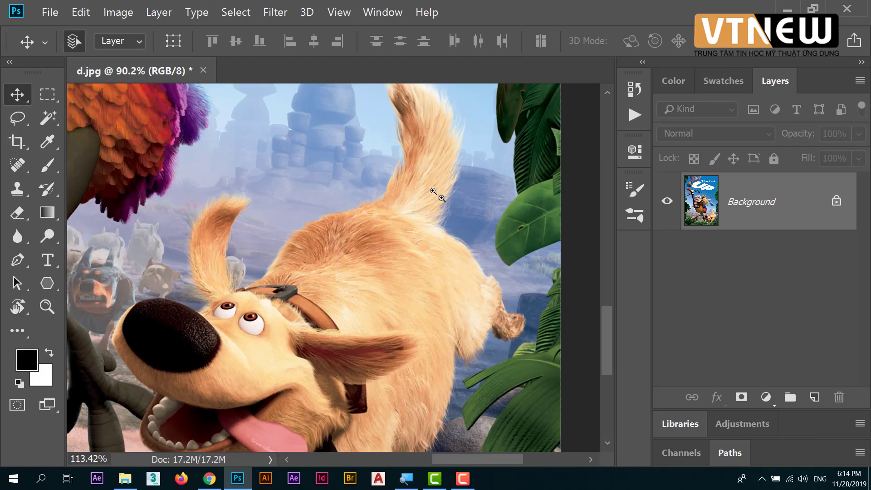
Zoom in to inspect the dog's tail, then its face and collar.
{"action": "mouse_move", "coordinate": [375, 239]}
{"action": "left_mouse_down"}
{"action": "mouse_move", "coordinate": [493, 266]}
{"action": "mouse_move", "coordinate": [390, 326]}
{"action": "left_mouse_up"}
{"action": "scroll", "coordinate": [418, 288], "scroll_direction": "down", "scroll_amount": 2}
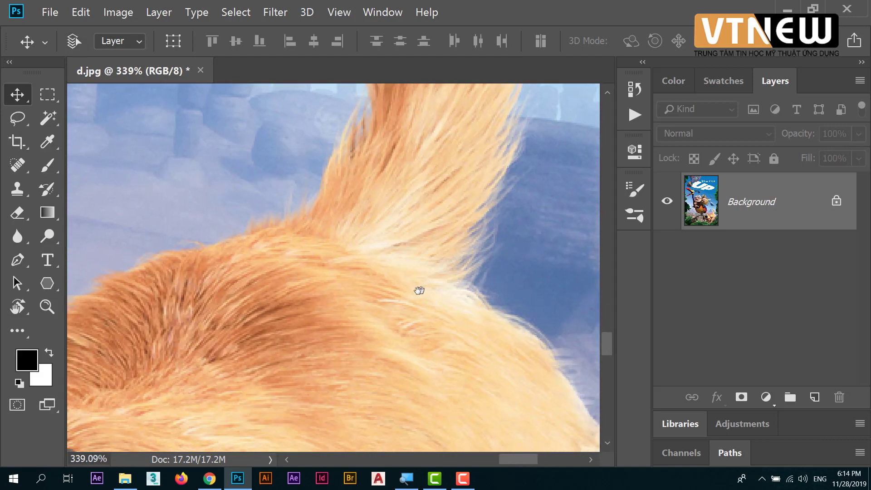
{"action": "scroll", "coordinate": [268, 171], "scroll_direction": "down", "scroll_amount": 4}
{"action": "mouse_move", "coordinate": [269, 171]}
{"action": "left_mouse_down"}
{"action": "mouse_move", "coordinate": [322, 203]}
{"action": "mouse_move", "coordinate": [350, 152]}
{"action": "left_mouse_up"}
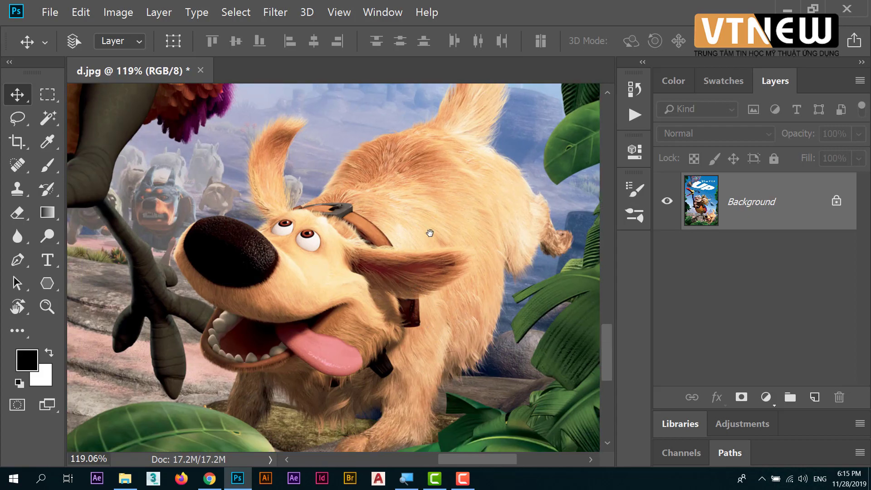
{"action": "scroll", "coordinate": [428, 233], "scroll_direction": "up", "scroll_amount": 3}
Zoom back out to the whole dog and show the Lasso tool flyout.
{"action": "scroll", "coordinate": [364, 255], "scroll_direction": "right", "scroll_amount": 2}
{"action": "scroll", "coordinate": [391, 149], "scroll_direction": "right", "scroll_amount": 2}
{"action": "mouse_move", "coordinate": [391, 149]}
{"action": "left_mouse_down"}
{"action": "mouse_move", "coordinate": [351, 163]}
{"action": "mouse_move", "coordinate": [350, 214]}
{"action": "mouse_move", "coordinate": [356, 189]}
{"action": "left_mouse_up"}
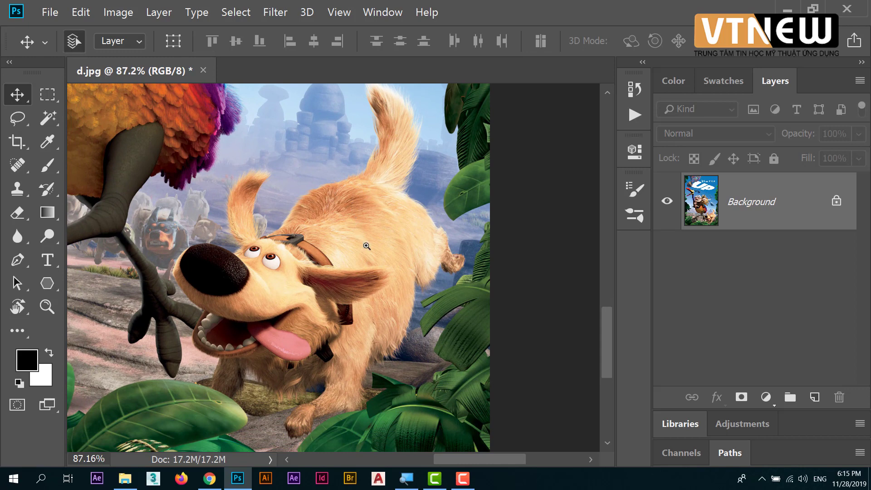
{"action": "left_click_drag", "start_coordinate": [360, 232], "coordinate": [342, 233]}
{"action": "left_click", "coordinate": [20, 121]}
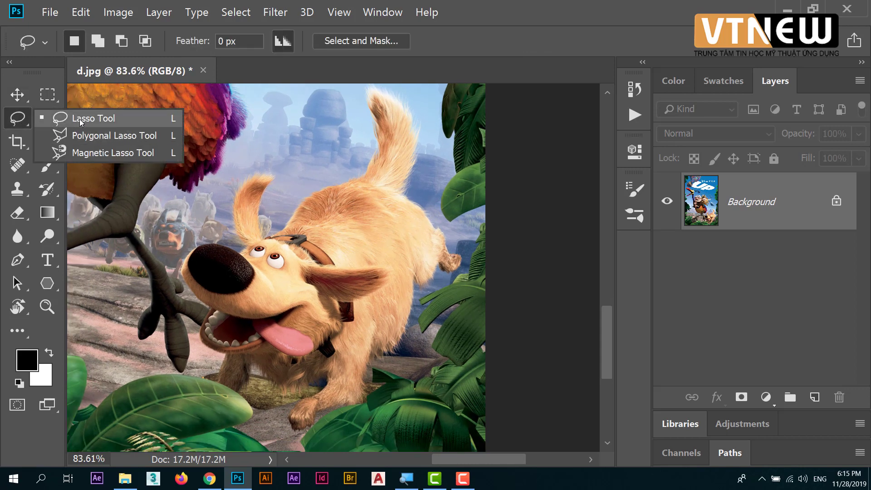
With the freehand Lasso, trace the dog's outline from the ear tip around the body.
{"action": "left_click", "coordinate": [81, 122]}
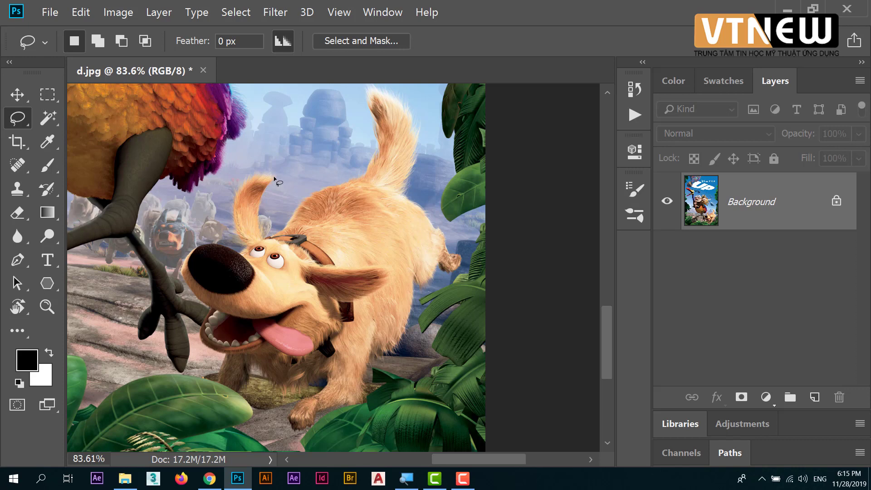
{"action": "left_click_drag", "start_coordinate": [274, 178], "coordinate": [236, 222]}
{"action": "mouse_move", "coordinate": [246, 243]}
{"action": "left_mouse_down"}
{"action": "mouse_move", "coordinate": [186, 256]}
{"action": "mouse_move", "coordinate": [219, 385]}
{"action": "mouse_move", "coordinate": [300, 399]}
{"action": "mouse_move", "coordinate": [293, 429]}
{"action": "mouse_move", "coordinate": [305, 433]}
{"action": "mouse_move", "coordinate": [316, 416]}
{"action": "mouse_move", "coordinate": [361, 405]}
{"action": "mouse_move", "coordinate": [369, 365]}
{"action": "mouse_move", "coordinate": [401, 337]}
{"action": "mouse_move", "coordinate": [413, 287]}
{"action": "mouse_move", "coordinate": [463, 263]}
{"action": "mouse_move", "coordinate": [412, 201]}
{"action": "mouse_move", "coordinate": [409, 118]}
{"action": "mouse_move", "coordinate": [376, 93]}
{"action": "mouse_move", "coordinate": [363, 90]}
{"action": "mouse_move", "coordinate": [373, 157]}
{"action": "mouse_move", "coordinate": [284, 228]}
{"action": "mouse_move", "coordinate": [266, 236]}
{"action": "mouse_move", "coordinate": [274, 178]}
{"action": "mouse_move", "coordinate": [245, 161]}
{"action": "mouse_move", "coordinate": [237, 209]}
{"action": "mouse_move", "coordinate": [259, 286]}
{"action": "mouse_move", "coordinate": [277, 166]}
{"action": "mouse_move", "coordinate": [278, 196]}
{"action": "left_mouse_up"}
{"action": "scroll", "coordinate": [275, 180], "scroll_direction": "up", "scroll_amount": 5}
{"action": "scroll", "coordinate": [268, 156], "scroll_direction": "up", "scroll_amount": 2}
{"action": "mouse_move", "coordinate": [230, 294]}
{"action": "left_mouse_down"}
{"action": "mouse_move", "coordinate": [312, 162]}
{"action": "mouse_move", "coordinate": [340, 146]}
{"action": "mouse_move", "coordinate": [409, 186]}
{"action": "mouse_move", "coordinate": [218, 186]}
{"action": "mouse_move", "coordinate": [193, 224]}
{"action": "mouse_move", "coordinate": [199, 282]}
{"action": "mouse_move", "coordinate": [224, 327]}
{"action": "mouse_move", "coordinate": [258, 376]}
{"action": "mouse_move", "coordinate": [290, 390]}
{"action": "left_mouse_up"}
Shift-add the nose area to the selection and switch to Alt-subtracting along the lip.
{"action": "scroll", "coordinate": [300, 173], "scroll_direction": "up", "scroll_amount": 1}
{"action": "scroll", "coordinate": [318, 164], "scroll_direction": "up", "scroll_amount": 1}
{"action": "mouse_move", "coordinate": [295, 340]}
{"action": "left_mouse_down"}
{"action": "mouse_move", "coordinate": [321, 224]}
{"action": "mouse_move", "coordinate": [293, 324]}
{"action": "mouse_move", "coordinate": [297, 379]}
{"action": "mouse_move", "coordinate": [346, 408]}
{"action": "mouse_move", "coordinate": [350, 438]}
{"action": "mouse_move", "coordinate": [239, 327]}
{"action": "mouse_move", "coordinate": [326, 190]}
{"action": "mouse_move", "coordinate": [383, 219]}
{"action": "mouse_move", "coordinate": [370, 296]}
{"action": "left_mouse_up"}
{"action": "key", "text": "alt"}
{"action": "scroll", "coordinate": [362, 286], "scroll_direction": "down", "scroll_amount": 5}
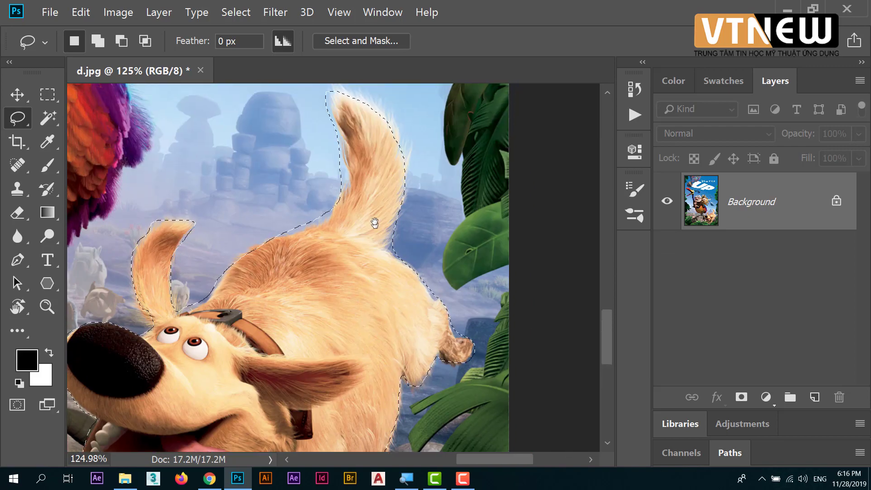
Zoom into the tail and Alt-lasso away background along its left edge.
{"action": "mouse_move", "coordinate": [373, 222]}
{"action": "left_mouse_down"}
{"action": "mouse_move", "coordinate": [373, 246]}
{"action": "mouse_move", "coordinate": [417, 246]}
{"action": "mouse_move", "coordinate": [350, 181]}
{"action": "left_mouse_up"}
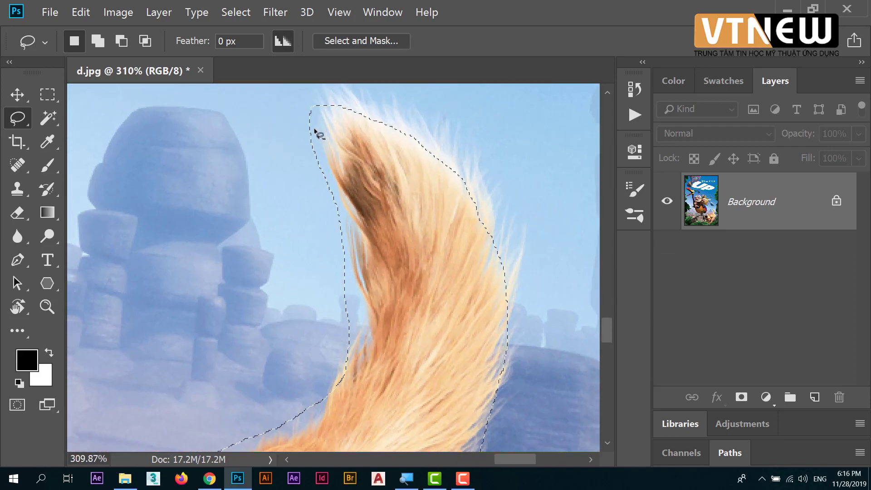
{"action": "left_click_drag", "start_coordinate": [304, 101], "coordinate": [346, 211]}
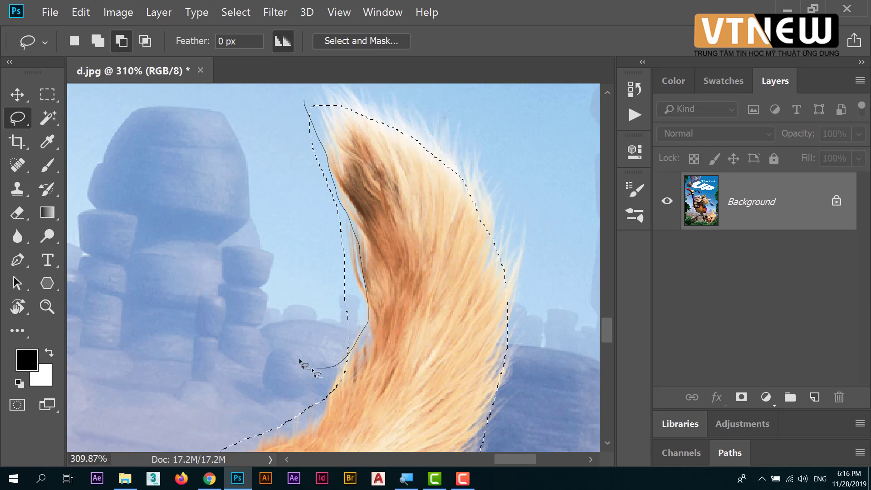
{"action": "left_click_drag", "start_coordinate": [369, 308], "coordinate": [257, 142]}
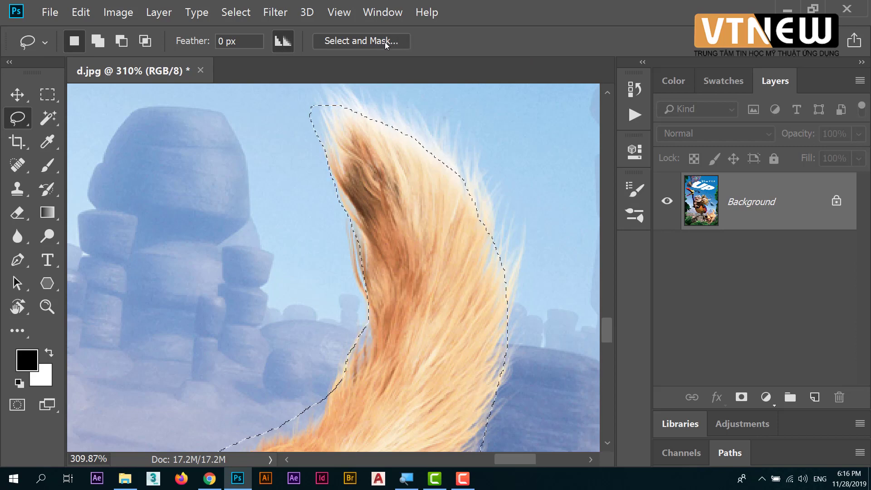
Open Select and Mask and set the View to Overlay, showing masked areas red.
{"action": "left_click", "coordinate": [353, 43]}
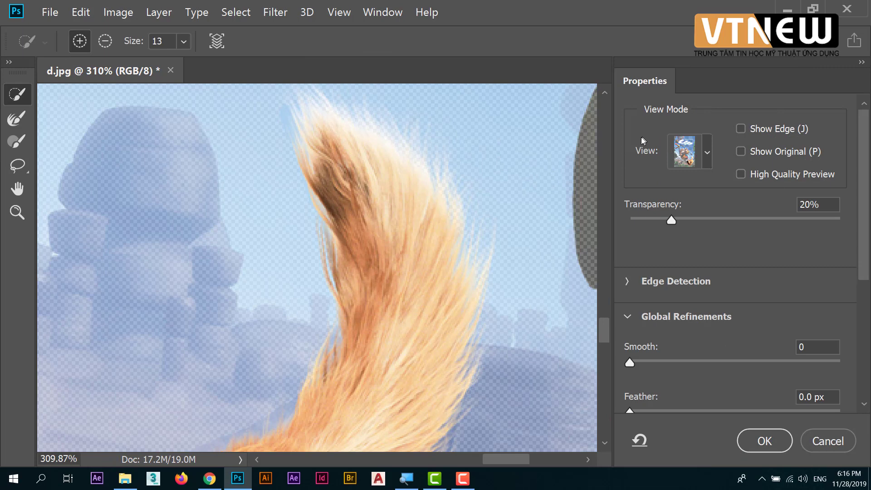
{"action": "left_click", "coordinate": [706, 154]}
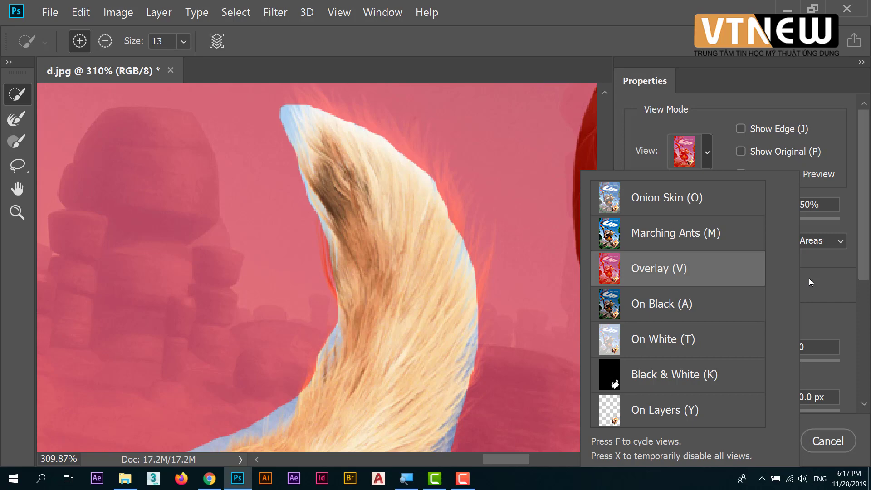
{"action": "left_click", "coordinate": [810, 279]}
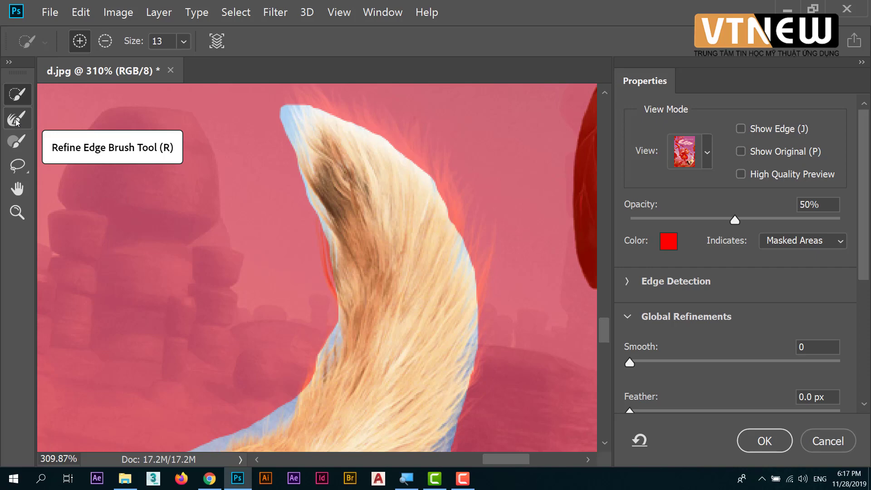
Make the Refine Edge Brush Tool active with a 20 px brush size.
{"action": "left_click", "coordinate": [13, 126]}
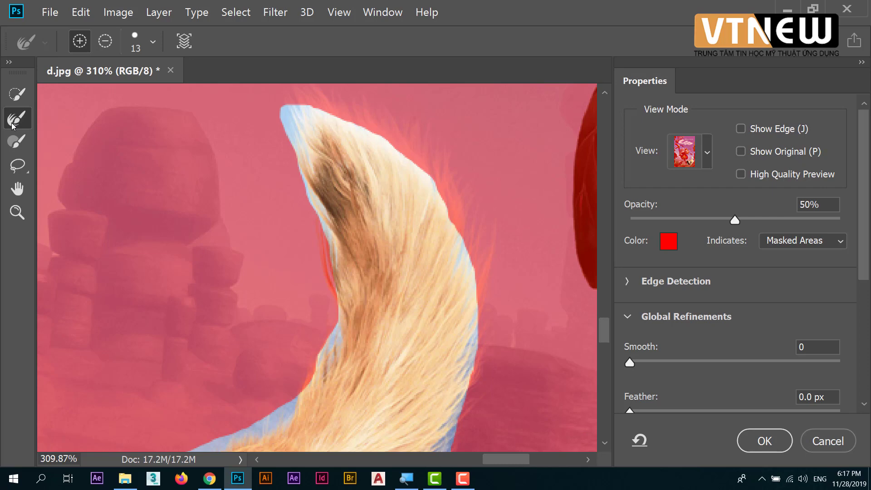
{"action": "left_click", "coordinate": [15, 92]}
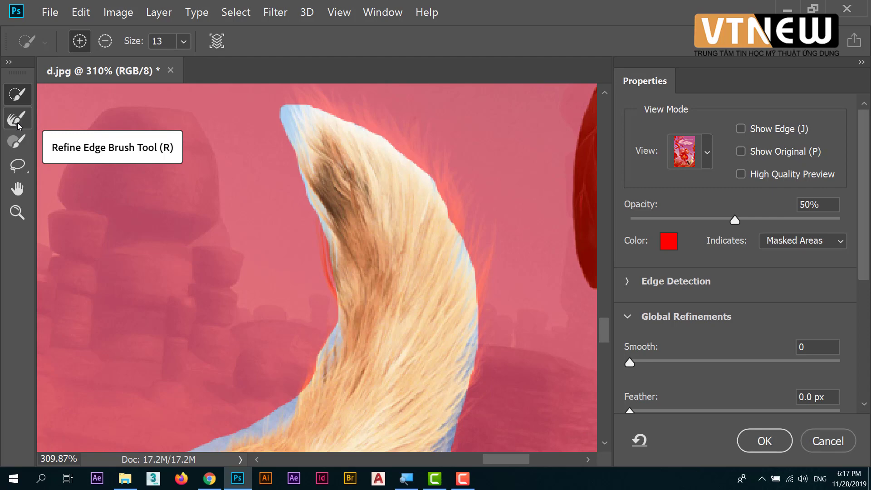
{"action": "left_click", "coordinate": [17, 121]}
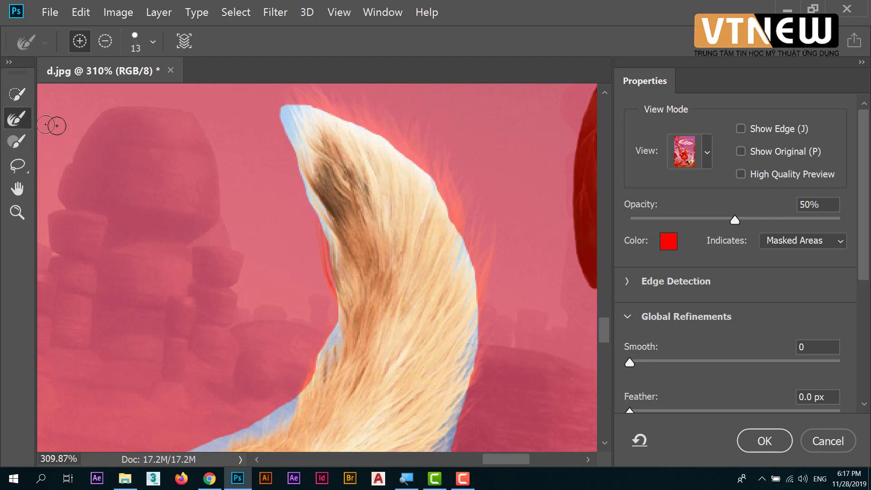
{"action": "left_click", "coordinate": [153, 42]}
{"action": "left_click_drag", "start_coordinate": [65, 93], "coordinate": [71, 93]}
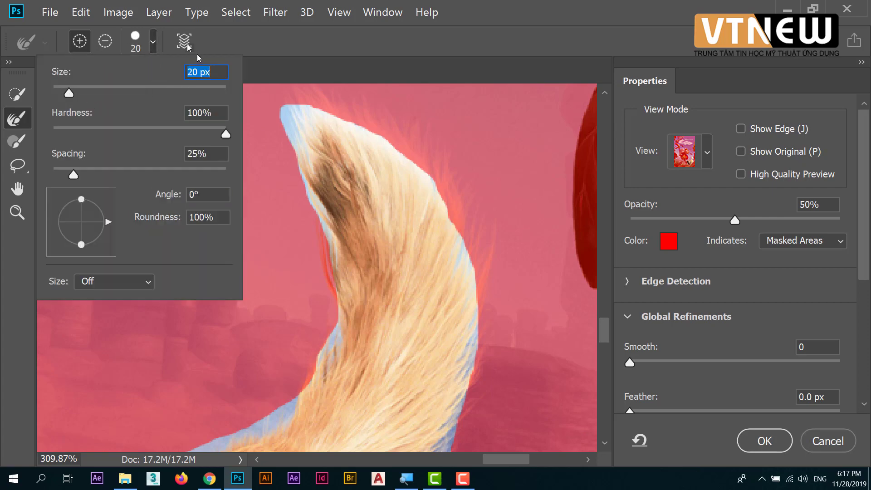
Refine the fur along the tail's left edge and tip with the Refine Edge Brush.
{"action": "left_click", "coordinate": [288, 112]}
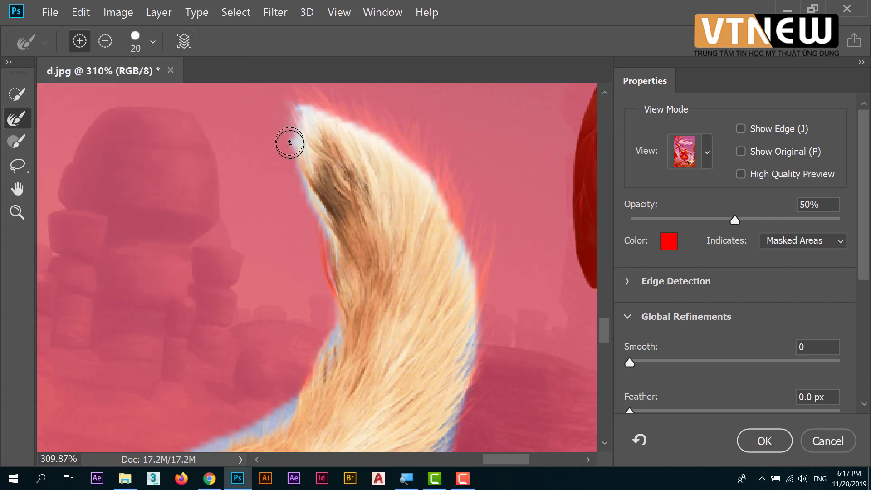
{"action": "left_click_drag", "start_coordinate": [317, 228], "coordinate": [321, 343]}
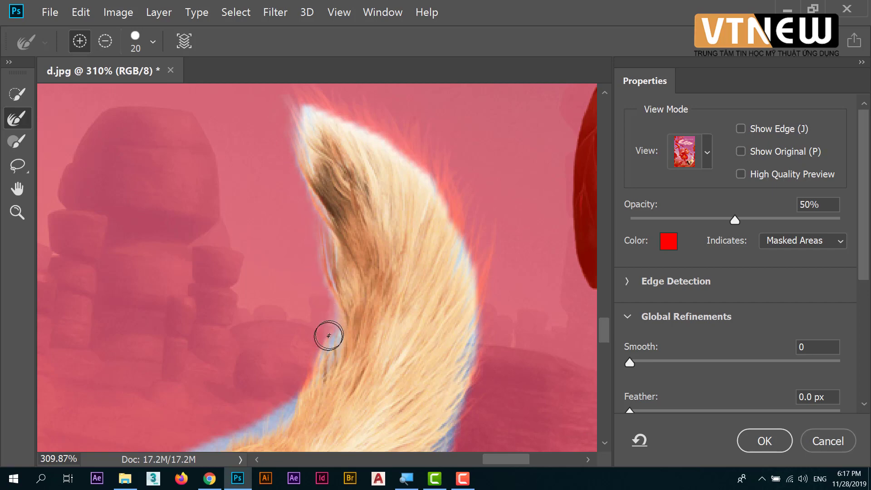
{"action": "left_click_drag", "start_coordinate": [289, 162], "coordinate": [295, 390]}
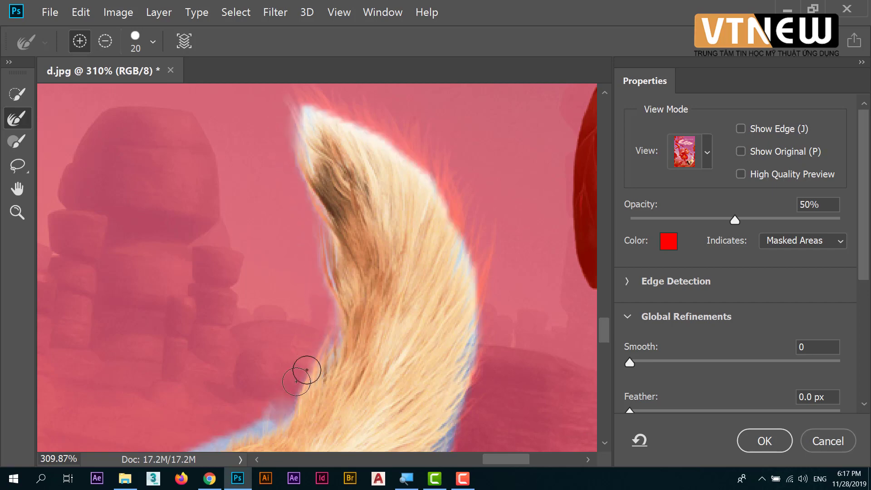
{"action": "left_click_drag", "start_coordinate": [299, 135], "coordinate": [301, 146]}
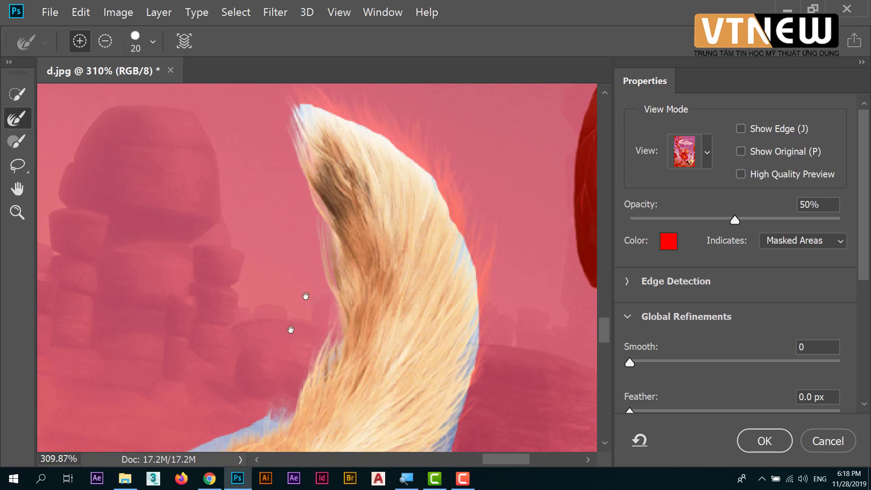
{"action": "mouse_move", "coordinate": [295, 322]}
{"action": "left_mouse_down"}
{"action": "mouse_move", "coordinate": [389, 165]}
{"action": "mouse_move", "coordinate": [329, 291]}
{"action": "mouse_move", "coordinate": [396, 214]}
{"action": "left_mouse_up"}
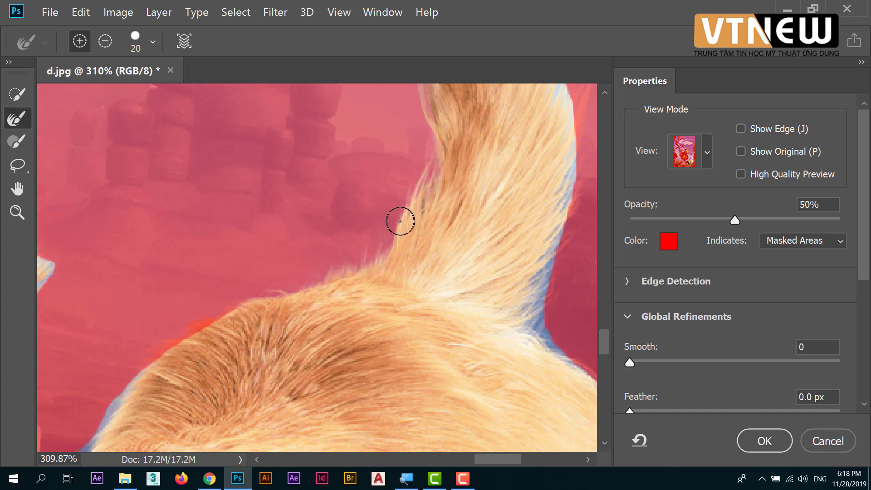
Refine the fur edge along the dog's back and both edges of the left ear.
{"action": "left_click_drag", "start_coordinate": [340, 292], "coordinate": [428, 176]}
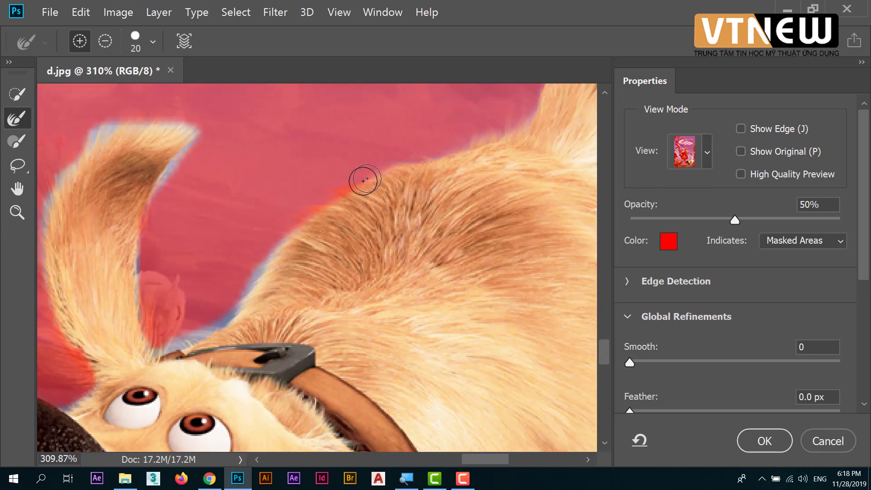
{"action": "mouse_move", "coordinate": [365, 180]}
{"action": "left_mouse_down"}
{"action": "mouse_move", "coordinate": [287, 233]}
{"action": "mouse_move", "coordinate": [268, 261]}
{"action": "mouse_move", "coordinate": [367, 173]}
{"action": "mouse_move", "coordinate": [288, 228]}
{"action": "mouse_move", "coordinate": [247, 241]}
{"action": "mouse_move", "coordinate": [238, 147]}
{"action": "left_mouse_up"}
{"action": "scroll", "coordinate": [247, 195], "scroll_direction": "up", "scroll_amount": 2}
{"action": "scroll", "coordinate": [256, 252], "scroll_direction": "up", "scroll_amount": 3}
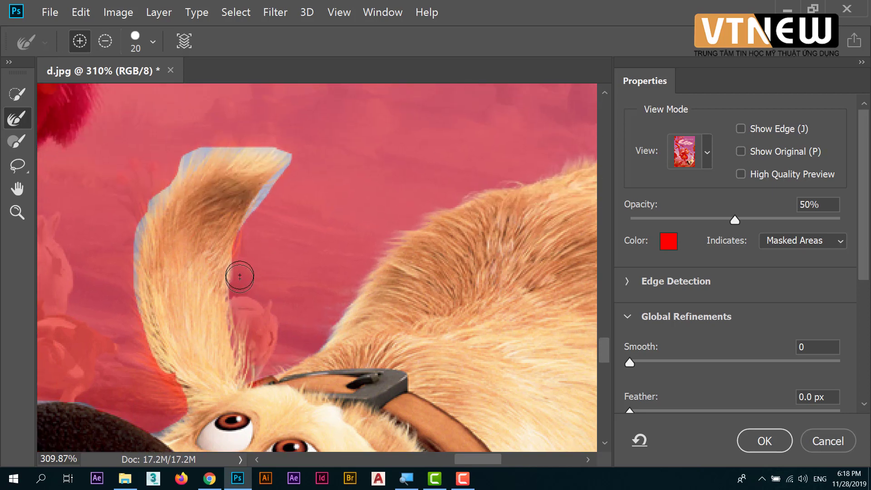
{"action": "mouse_move", "coordinate": [240, 277]}
{"action": "left_mouse_down"}
{"action": "mouse_move", "coordinate": [258, 205]}
{"action": "mouse_move", "coordinate": [282, 165]}
{"action": "mouse_move", "coordinate": [251, 149]}
{"action": "mouse_move", "coordinate": [213, 157]}
{"action": "left_mouse_up"}
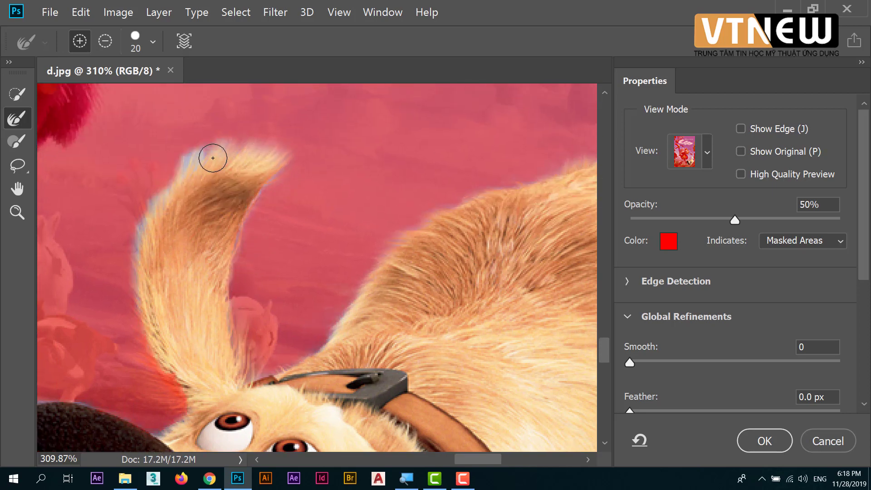
{"action": "mouse_move", "coordinate": [267, 146]}
{"action": "left_mouse_down"}
{"action": "mouse_move", "coordinate": [186, 162]}
{"action": "mouse_move", "coordinate": [146, 214]}
{"action": "mouse_move", "coordinate": [137, 321]}
{"action": "left_mouse_up"}
{"action": "mouse_move", "coordinate": [220, 263]}
{"action": "left_mouse_down"}
{"action": "mouse_move", "coordinate": [220, 198]}
{"action": "mouse_move", "coordinate": [245, 159]}
{"action": "mouse_move", "coordinate": [244, 228]}
{"action": "mouse_move", "coordinate": [253, 255]}
{"action": "mouse_move", "coordinate": [245, 276]}
{"action": "mouse_move", "coordinate": [230, 273]}
{"action": "mouse_move", "coordinate": [302, 253]}
{"action": "mouse_move", "coordinate": [240, 254]}
{"action": "mouse_move", "coordinate": [170, 276]}
{"action": "mouse_move", "coordinate": [139, 318]}
{"action": "mouse_move", "coordinate": [133, 355]}
{"action": "left_mouse_up"}
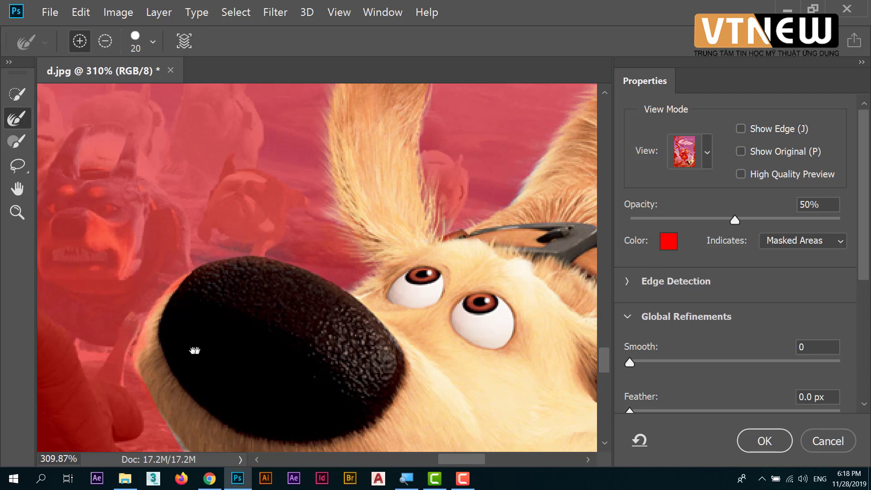
Refine the edges below the nose, along the chin, lower fur and paw.
{"action": "left_click_drag", "start_coordinate": [190, 342], "coordinate": [249, 201]}
{"action": "mouse_move", "coordinate": [184, 219]}
{"action": "left_mouse_down"}
{"action": "mouse_move", "coordinate": [221, 301]}
{"action": "mouse_move", "coordinate": [278, 351]}
{"action": "mouse_move", "coordinate": [316, 230]}
{"action": "mouse_move", "coordinate": [280, 277]}
{"action": "left_mouse_up"}
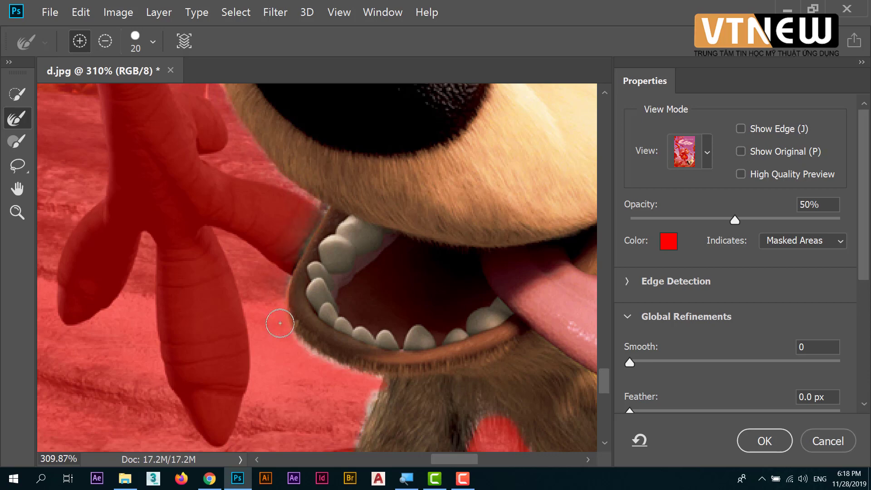
{"action": "mouse_move", "coordinate": [375, 393]}
{"action": "left_mouse_down"}
{"action": "mouse_move", "coordinate": [343, 262]}
{"action": "mouse_move", "coordinate": [320, 306]}
{"action": "left_mouse_up"}
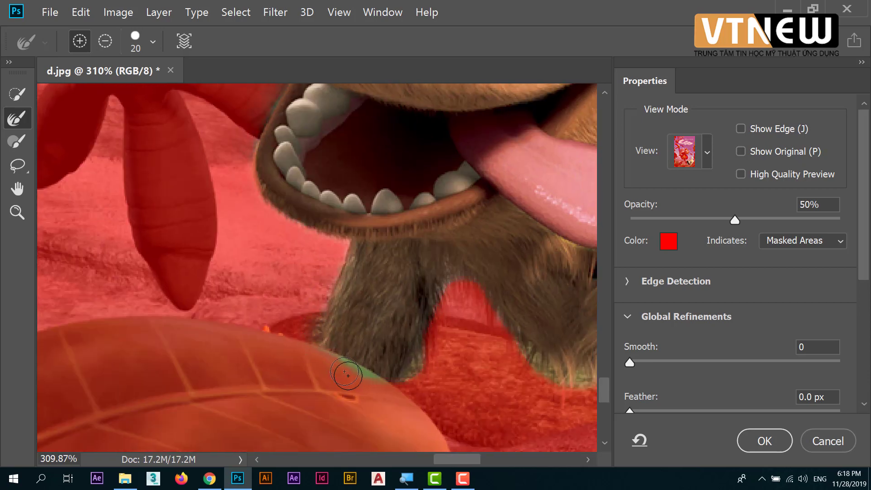
{"action": "left_click_drag", "start_coordinate": [376, 391], "coordinate": [275, 271]}
{"action": "left_click_drag", "start_coordinate": [278, 313], "coordinate": [293, 282]}
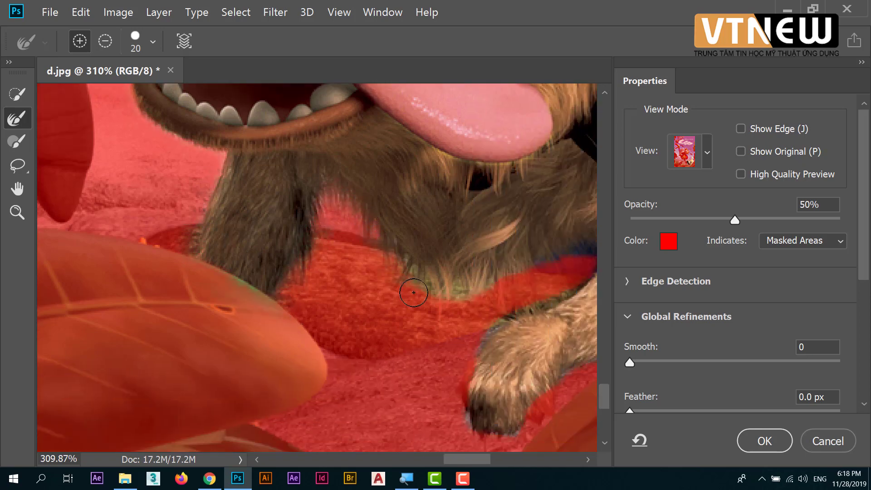
{"action": "mouse_move", "coordinate": [413, 293]}
{"action": "left_mouse_down"}
{"action": "mouse_move", "coordinate": [522, 288]}
{"action": "mouse_move", "coordinate": [366, 291]}
{"action": "mouse_move", "coordinate": [436, 273]}
{"action": "mouse_move", "coordinate": [445, 280]}
{"action": "mouse_move", "coordinate": [347, 346]}
{"action": "mouse_move", "coordinate": [317, 421]}
{"action": "left_mouse_up"}
{"action": "left_click_drag", "start_coordinate": [323, 383], "coordinate": [313, 249]}
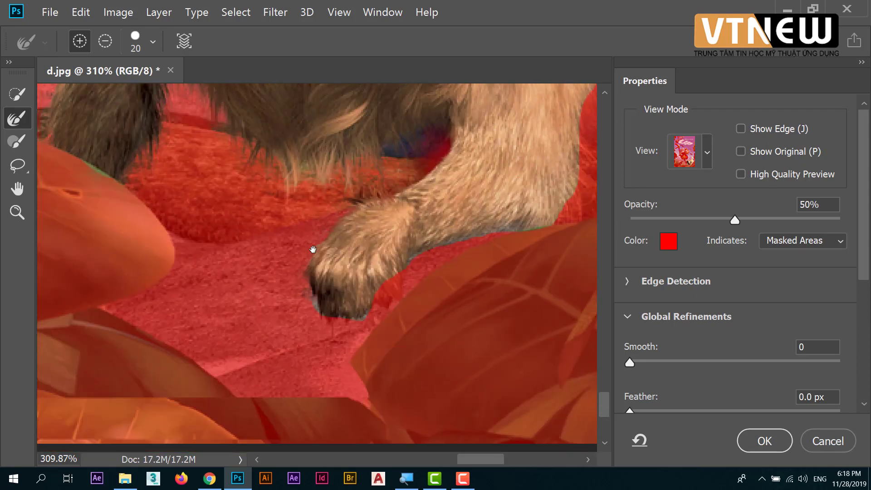
{"action": "mouse_move", "coordinate": [303, 279]}
{"action": "left_mouse_down"}
{"action": "mouse_move", "coordinate": [339, 318]}
{"action": "mouse_move", "coordinate": [389, 292]}
{"action": "mouse_move", "coordinate": [432, 249]}
{"action": "mouse_move", "coordinate": [513, 234]}
{"action": "mouse_move", "coordinate": [340, 318]}
{"action": "left_mouse_up"}
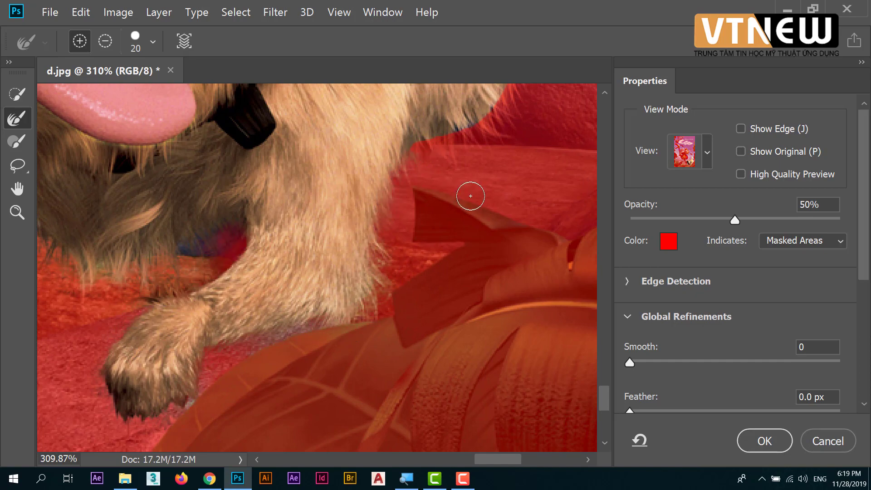
Refine the fur toward the neck and around the muzzle, cleaning the blue fringe.
{"action": "mouse_move", "coordinate": [471, 192]}
{"action": "left_mouse_down"}
{"action": "mouse_move", "coordinate": [420, 208]}
{"action": "mouse_move", "coordinate": [334, 345]}
{"action": "mouse_move", "coordinate": [283, 370]}
{"action": "mouse_move", "coordinate": [331, 349]}
{"action": "mouse_move", "coordinate": [361, 293]}
{"action": "mouse_move", "coordinate": [333, 321]}
{"action": "mouse_move", "coordinate": [386, 218]}
{"action": "mouse_move", "coordinate": [400, 239]}
{"action": "left_mouse_up"}
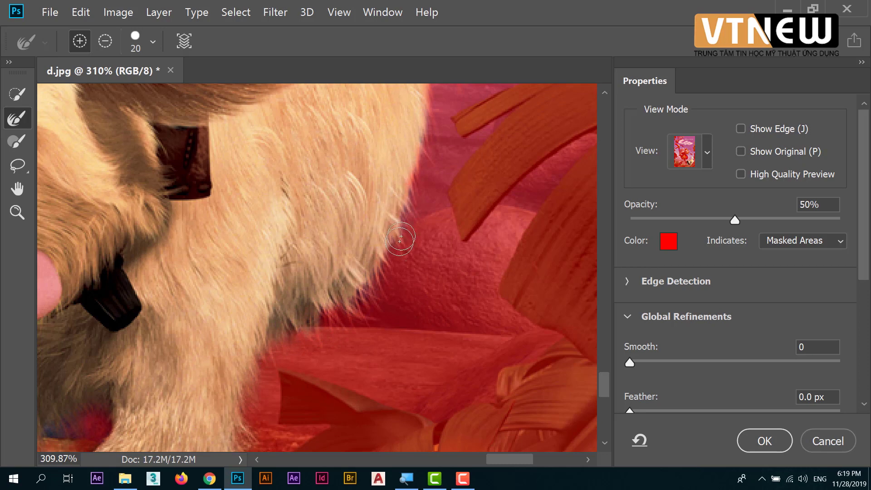
{"action": "left_click_drag", "start_coordinate": [432, 191], "coordinate": [360, 327]}
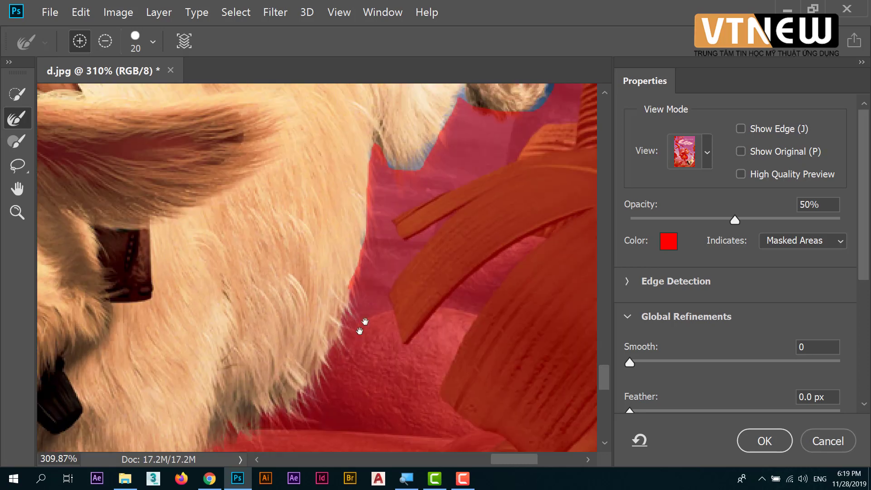
{"action": "mouse_move", "coordinate": [346, 275]}
{"action": "left_mouse_down"}
{"action": "mouse_move", "coordinate": [356, 185]}
{"action": "mouse_move", "coordinate": [390, 221]}
{"action": "left_mouse_up"}
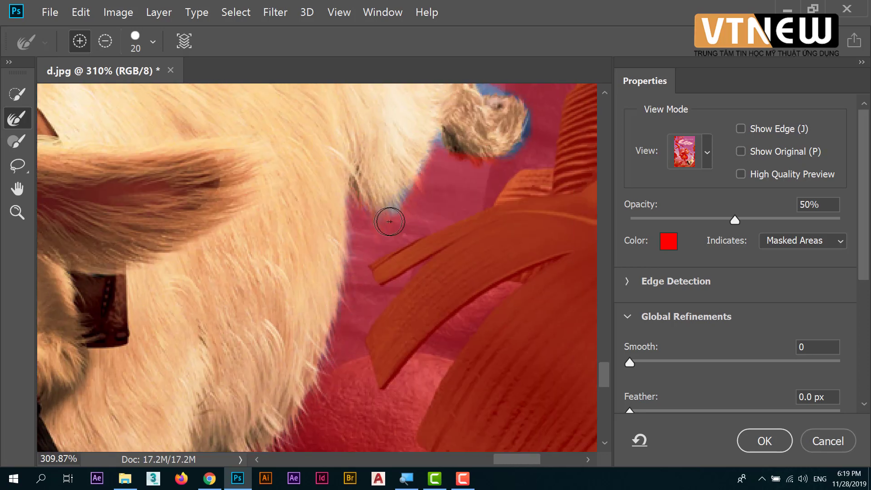
{"action": "left_click_drag", "start_coordinate": [435, 149], "coordinate": [459, 137]}
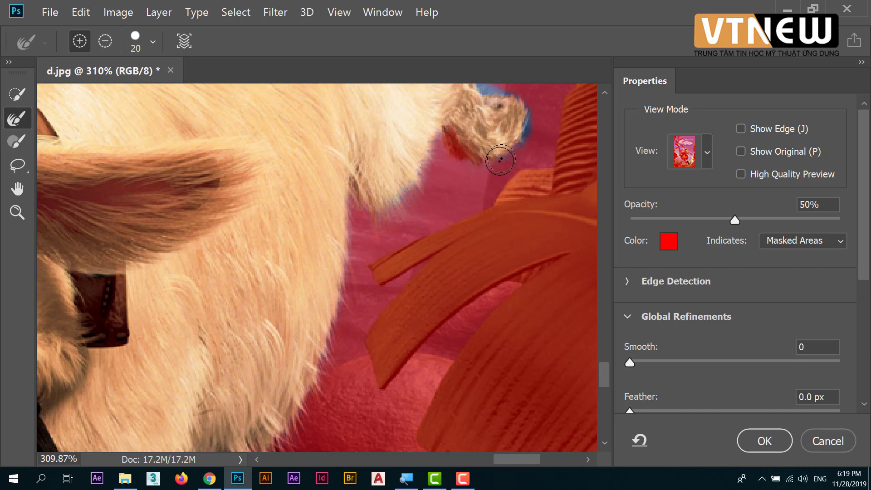
{"action": "left_click_drag", "start_coordinate": [491, 188], "coordinate": [376, 278]}
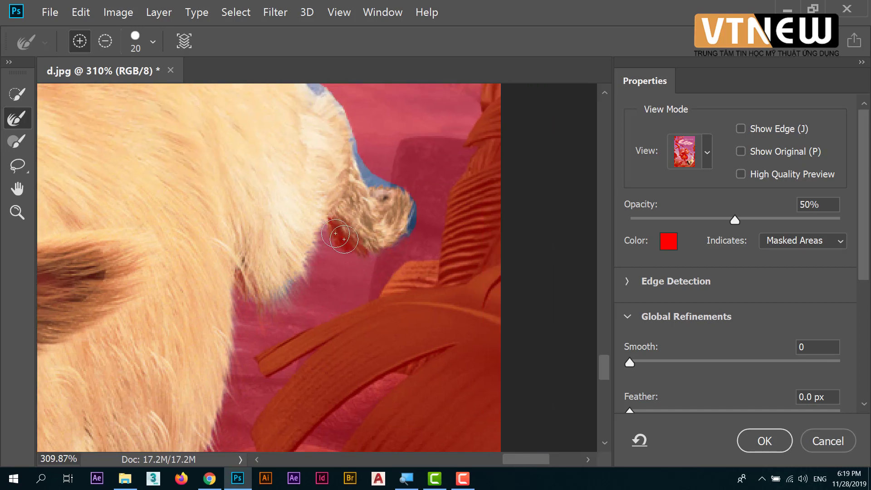
{"action": "mouse_move", "coordinate": [344, 239]}
{"action": "left_mouse_down"}
{"action": "mouse_move", "coordinate": [351, 247]}
{"action": "mouse_move", "coordinate": [420, 206]}
{"action": "left_mouse_up"}
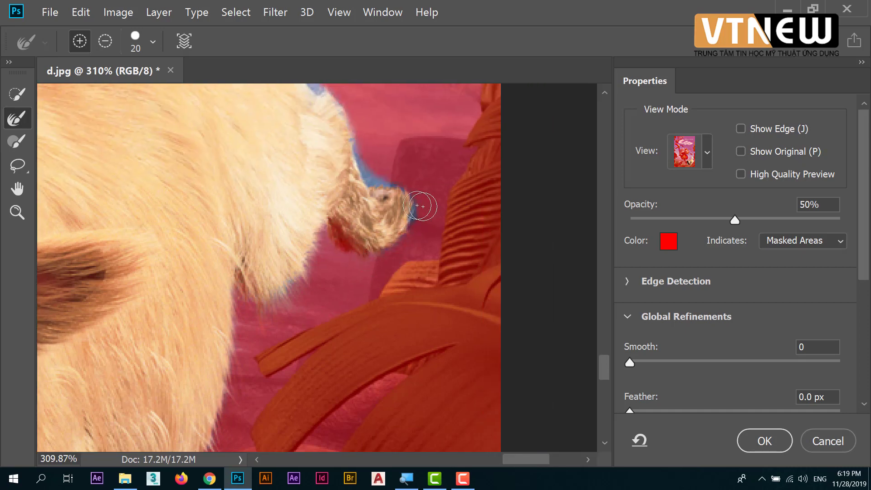
{"action": "mouse_move", "coordinate": [379, 184]}
{"action": "left_mouse_down"}
{"action": "mouse_move", "coordinate": [366, 130]}
{"action": "mouse_move", "coordinate": [405, 273]}
{"action": "mouse_move", "coordinate": [271, 135]}
{"action": "mouse_move", "coordinate": [348, 313]}
{"action": "left_mouse_up"}
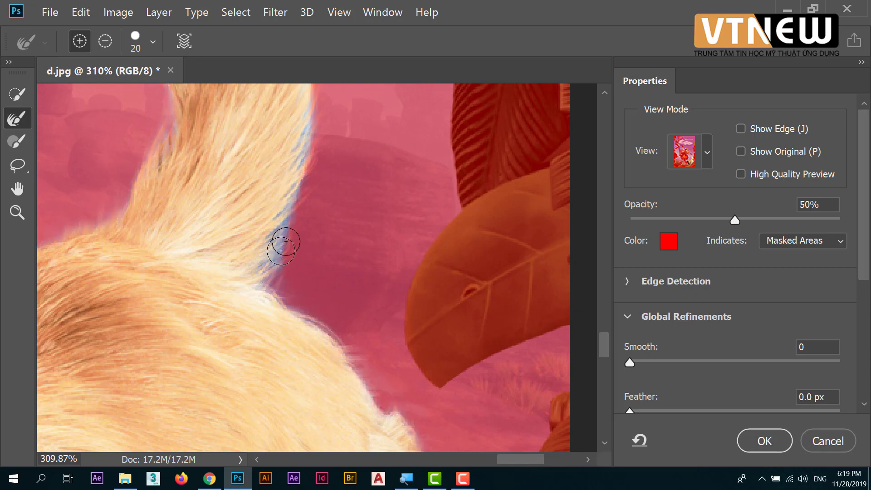
{"action": "left_click_drag", "start_coordinate": [331, 153], "coordinate": [343, 208]}
{"action": "mouse_move", "coordinate": [271, 259]}
{"action": "left_mouse_down"}
{"action": "mouse_move", "coordinate": [319, 127]}
{"action": "mouse_move", "coordinate": [352, 149]}
{"action": "mouse_move", "coordinate": [353, 311]}
{"action": "mouse_move", "coordinate": [311, 253]}
{"action": "mouse_move", "coordinate": [285, 156]}
{"action": "mouse_move", "coordinate": [364, 308]}
{"action": "mouse_move", "coordinate": [313, 251]}
{"action": "mouse_move", "coordinate": [234, 208]}
{"action": "mouse_move", "coordinate": [196, 206]}
{"action": "mouse_move", "coordinate": [315, 266]}
{"action": "mouse_move", "coordinate": [243, 209]}
{"action": "mouse_move", "coordinate": [449, 312]}
{"action": "left_mouse_up"}
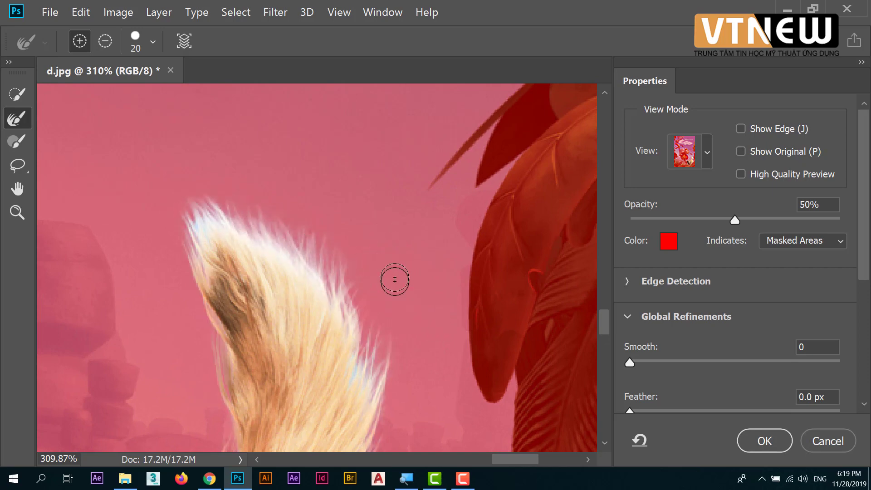
Zoom in and refine the wispy fur edge near the tail and rump.
{"action": "scroll", "coordinate": [395, 277], "scroll_direction": "down", "scroll_amount": 2}
{"action": "scroll", "coordinate": [385, 245], "scroll_direction": "down", "scroll_amount": 3}
{"action": "mouse_move", "coordinate": [362, 191]}
{"action": "left_mouse_down"}
{"action": "mouse_move", "coordinate": [413, 242]}
{"action": "mouse_move", "coordinate": [362, 268]}
{"action": "left_mouse_up"}
{"action": "scroll", "coordinate": [399, 268], "scroll_direction": "down", "scroll_amount": 2}
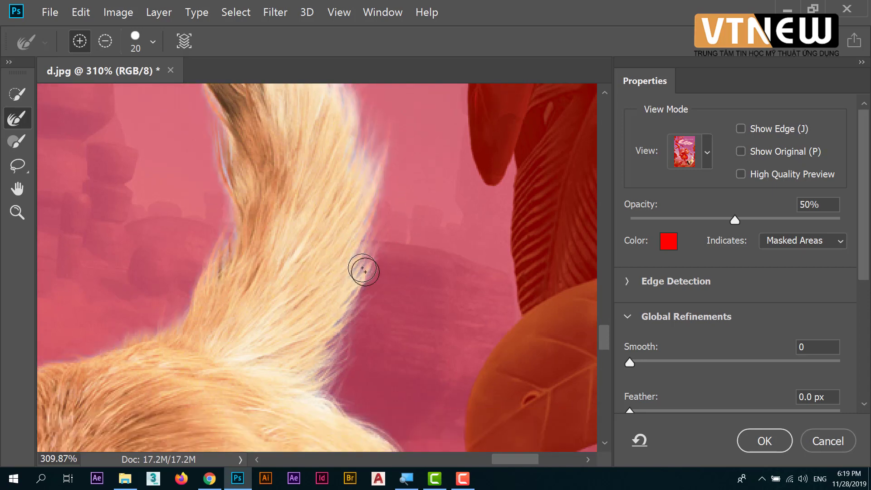
{"action": "scroll", "coordinate": [394, 277], "scroll_direction": "down", "scroll_amount": 4}
{"action": "scroll", "coordinate": [389, 230], "scroll_direction": "down", "scroll_amount": 1}
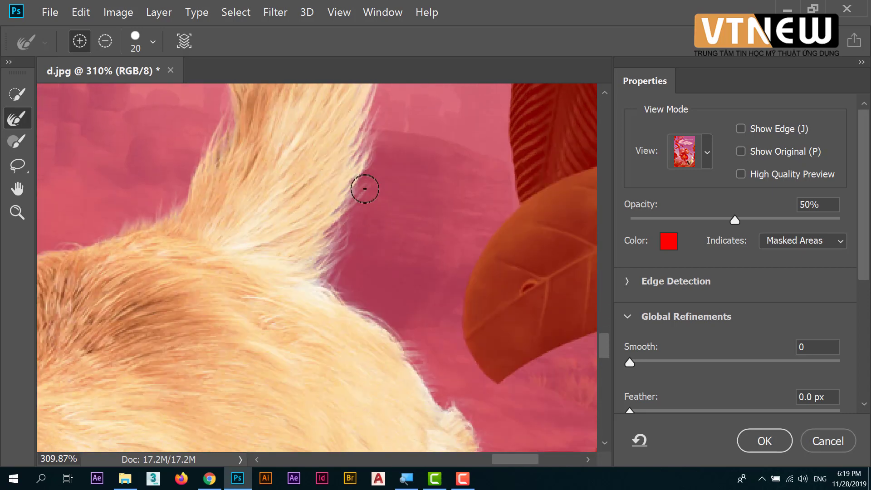
{"action": "left_click_drag", "start_coordinate": [365, 189], "coordinate": [391, 265]}
{"action": "scroll", "coordinate": [391, 264], "scroll_direction": "down", "scroll_amount": 3}
{"action": "scroll", "coordinate": [409, 295], "scroll_direction": "down", "scroll_amount": 3}
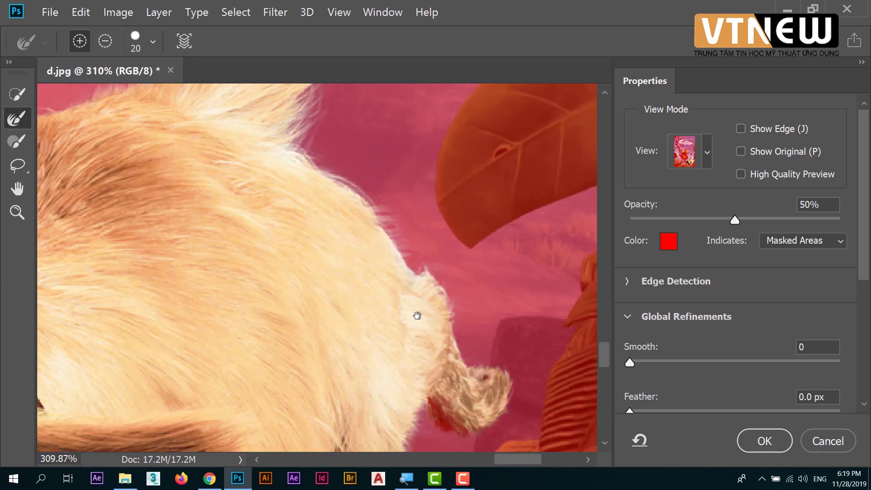
{"action": "left_click_drag", "start_coordinate": [417, 315], "coordinate": [381, 211]}
{"action": "scroll", "coordinate": [336, 367], "scroll_direction": "up", "scroll_amount": 2}
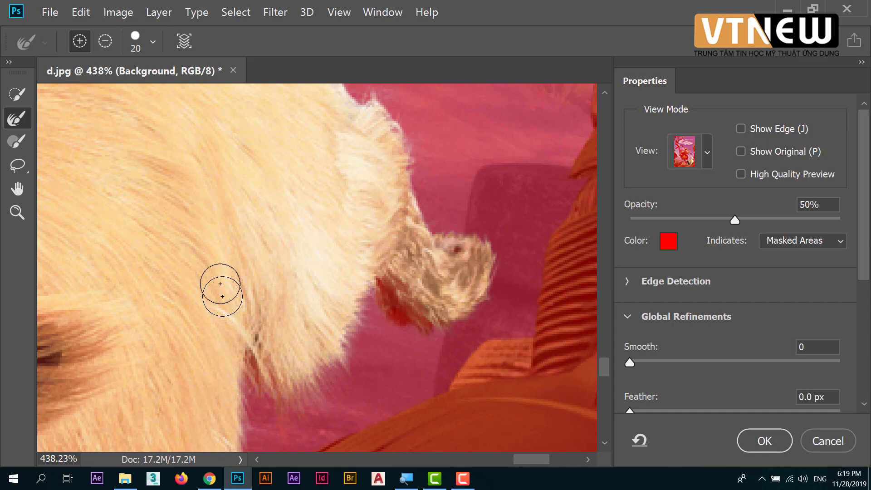
Subtract fringe along the head fur, then add back to clear red fringe under the chin.
{"action": "left_click", "coordinate": [104, 43]}
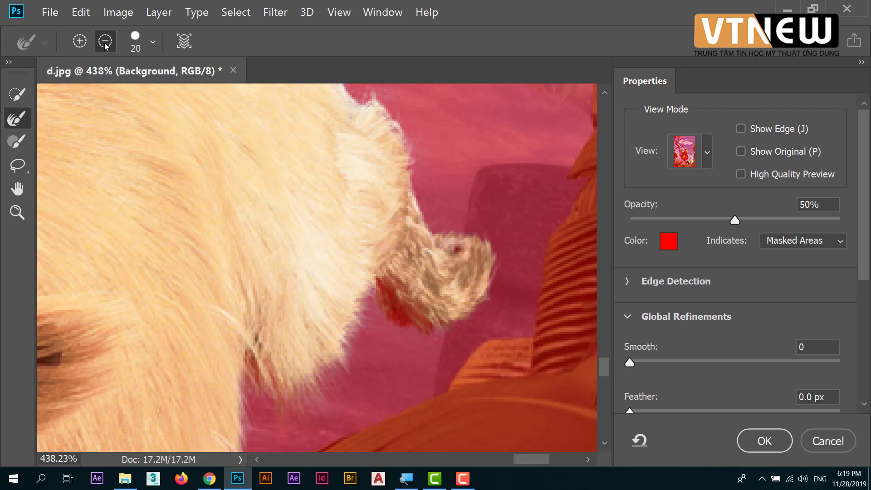
{"action": "mouse_move", "coordinate": [405, 282]}
{"action": "left_mouse_down"}
{"action": "mouse_move", "coordinate": [443, 334]}
{"action": "mouse_move", "coordinate": [402, 311]}
{"action": "mouse_move", "coordinate": [471, 308]}
{"action": "mouse_move", "coordinate": [453, 265]}
{"action": "left_mouse_up"}
{"action": "mouse_move", "coordinate": [418, 294]}
{"action": "left_mouse_down"}
{"action": "mouse_move", "coordinate": [443, 282]}
{"action": "mouse_move", "coordinate": [432, 257]}
{"action": "left_mouse_up"}
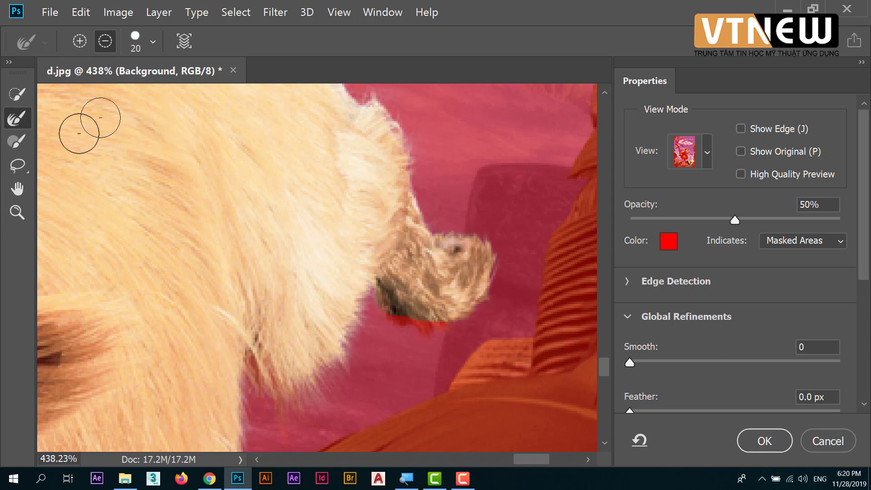
{"action": "left_click", "coordinate": [80, 43]}
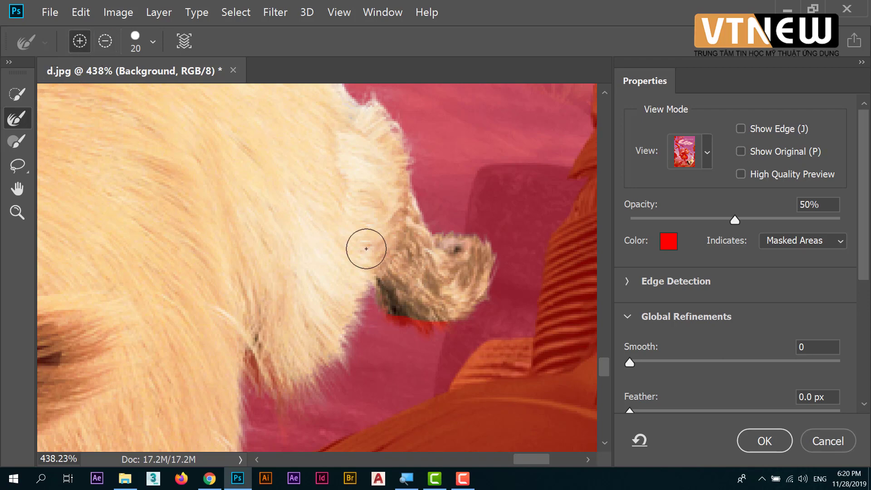
{"action": "left_click_drag", "start_coordinate": [389, 321], "coordinate": [428, 335]}
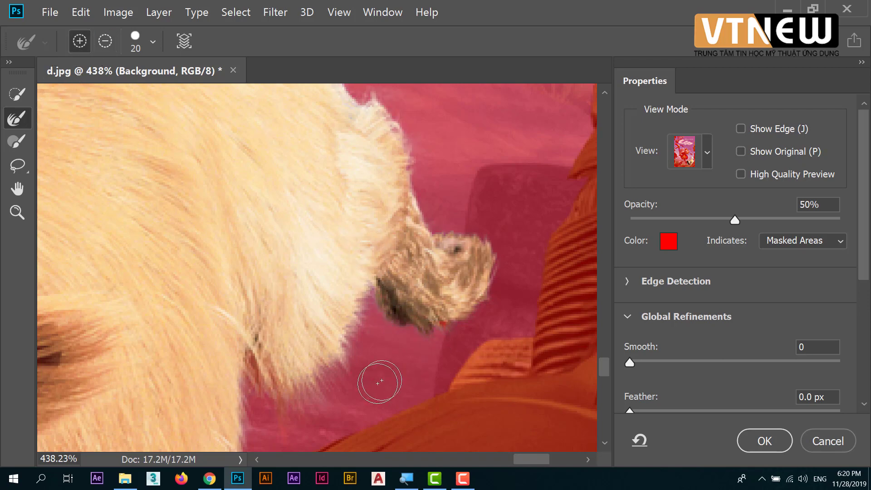
{"action": "left_click_drag", "start_coordinate": [380, 380], "coordinate": [444, 331]}
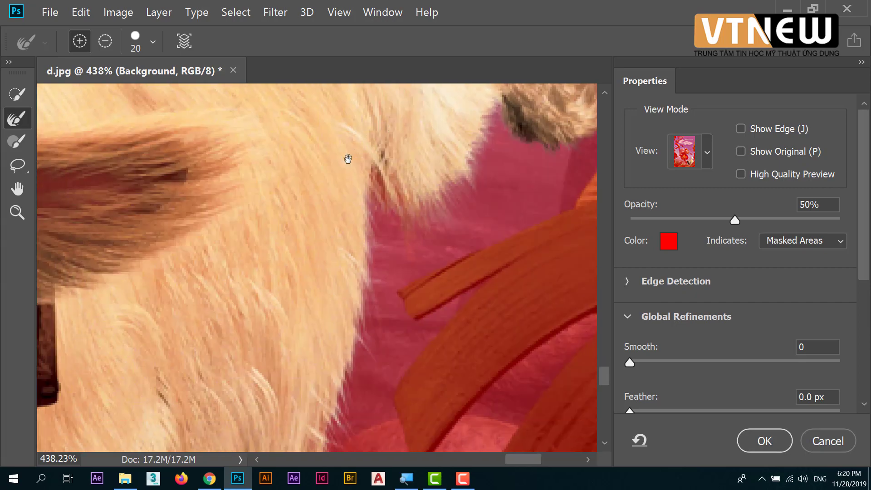
Subtract the bluish halo along the nose's upper edge and refine the lip edge.
{"action": "left_click_drag", "start_coordinate": [331, 346], "coordinate": [342, 90]}
{"action": "mouse_move", "coordinate": [233, 245]}
{"action": "left_mouse_down"}
{"action": "mouse_move", "coordinate": [273, 211]}
{"action": "mouse_move", "coordinate": [224, 175]}
{"action": "mouse_move", "coordinate": [347, 298]}
{"action": "mouse_move", "coordinate": [294, 229]}
{"action": "mouse_move", "coordinate": [308, 251]}
{"action": "left_mouse_up"}
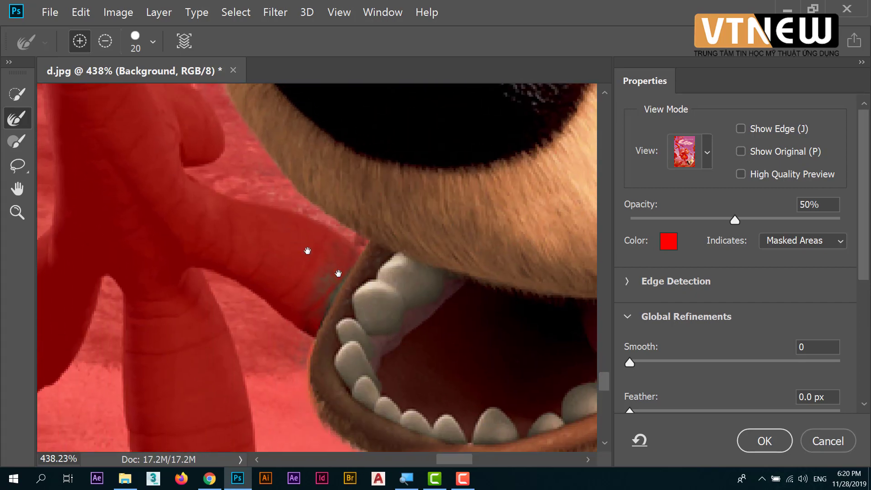
{"action": "mouse_move", "coordinate": [367, 262]}
{"action": "left_mouse_down"}
{"action": "mouse_move", "coordinate": [381, 391]}
{"action": "mouse_move", "coordinate": [348, 401]}
{"action": "mouse_move", "coordinate": [348, 383]}
{"action": "left_mouse_up"}
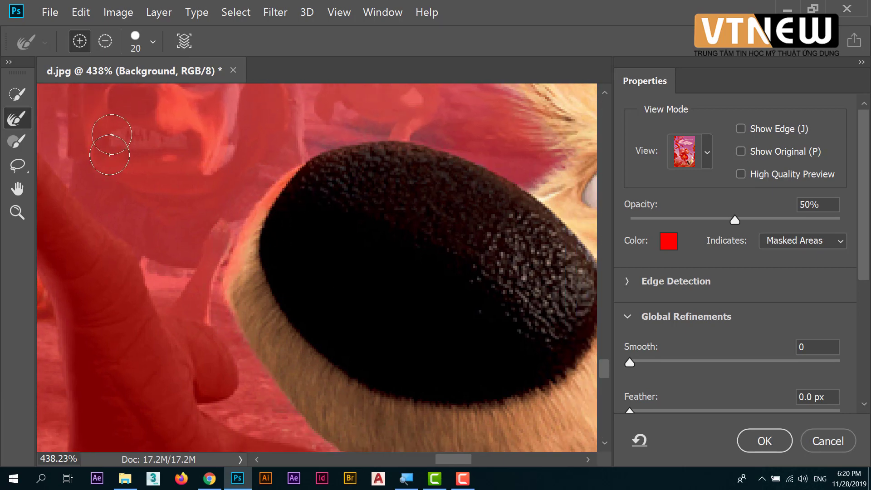
{"action": "left_click", "coordinate": [105, 41]}
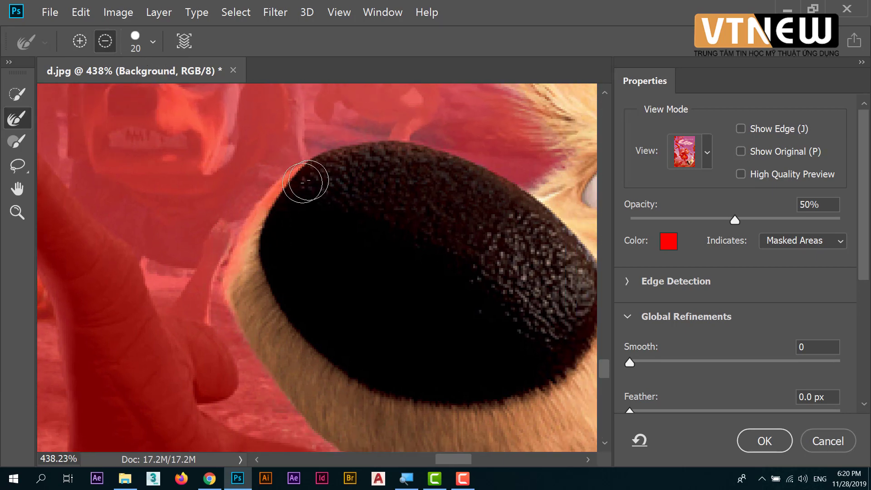
{"action": "left_click_drag", "start_coordinate": [308, 185], "coordinate": [273, 217]}
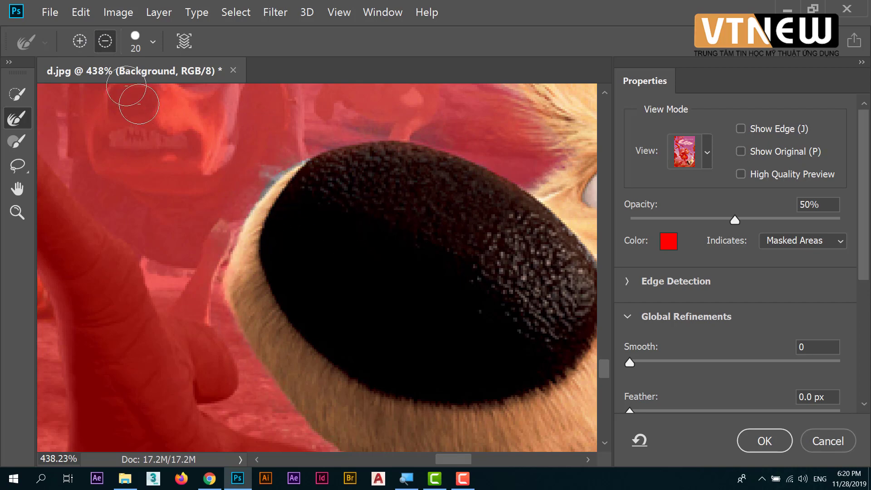
{"action": "left_click_drag", "start_coordinate": [288, 146], "coordinate": [273, 156]}
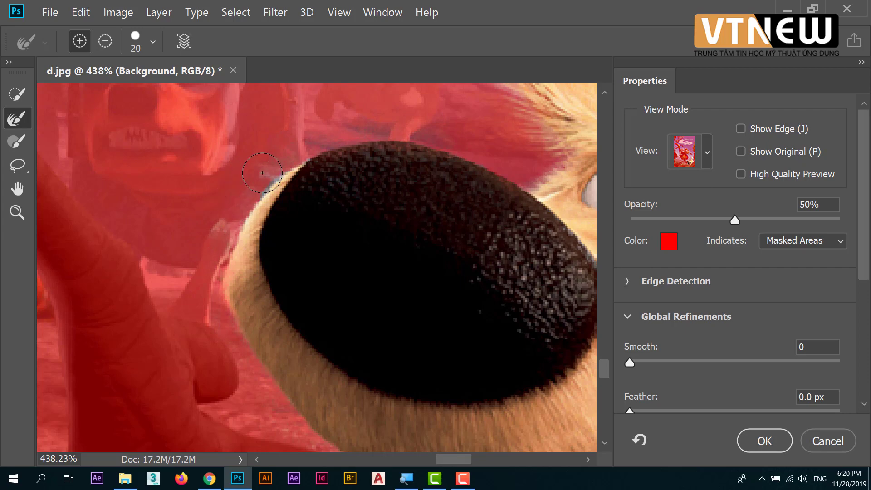
{"action": "left_click_drag", "start_coordinate": [207, 224], "coordinate": [231, 246]}
{"action": "scroll", "coordinate": [230, 246], "scroll_direction": "down", "scroll_amount": 5}
{"action": "scroll", "coordinate": [224, 146], "scroll_direction": "down", "scroll_amount": 2}
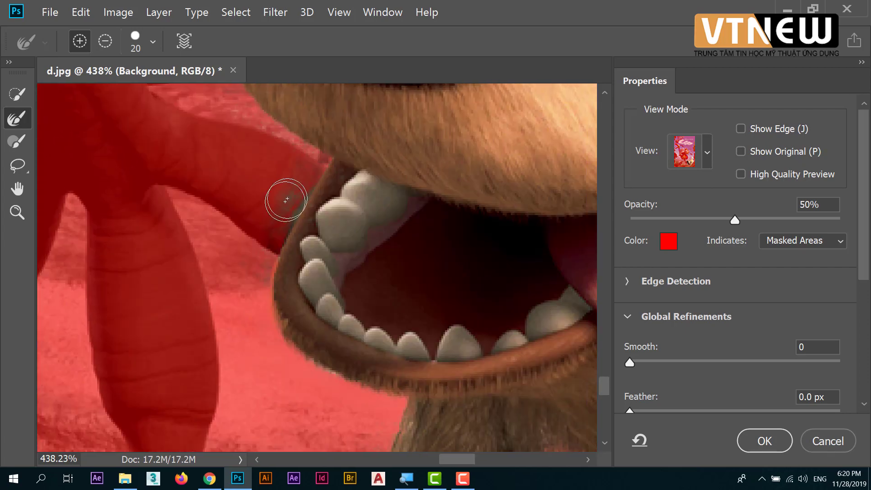
{"action": "left_click_drag", "start_coordinate": [286, 200], "coordinate": [246, 285]}
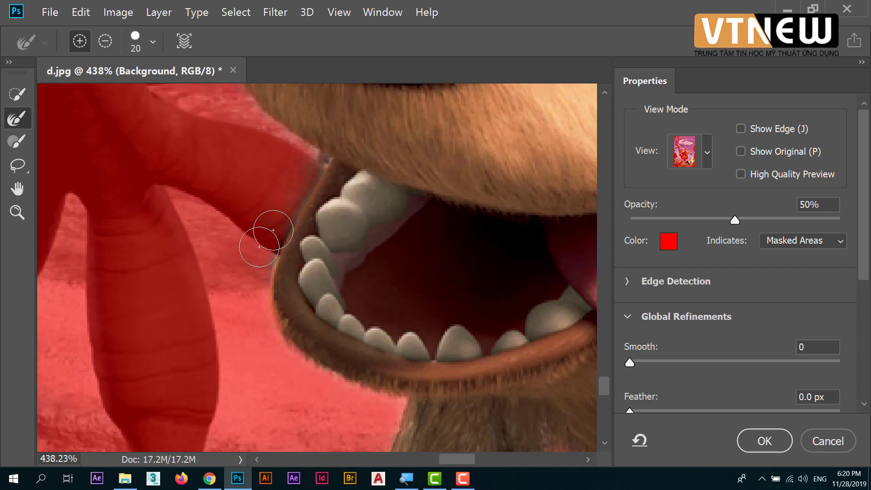
Set Output To: New Layer in Output Settings and confirm, creating the Background copy cutout.
{"action": "scroll", "coordinate": [246, 272], "scroll_direction": "down", "scroll_amount": 5}
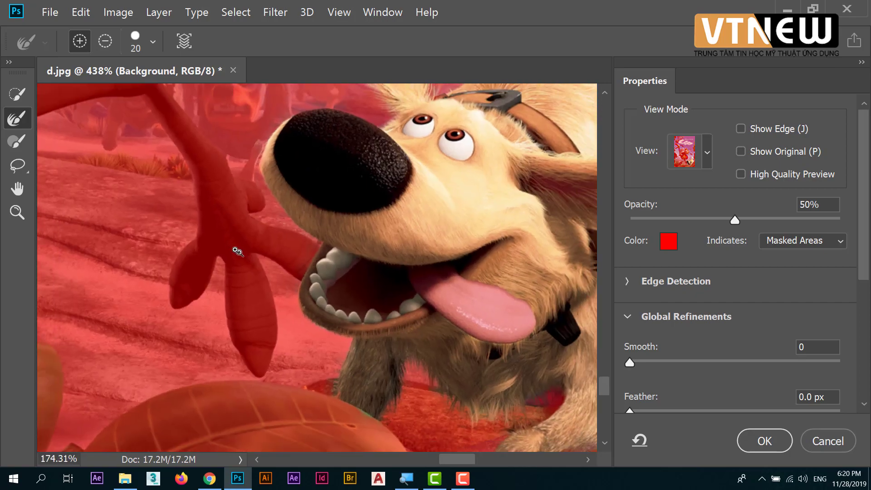
{"action": "scroll", "coordinate": [234, 249], "scroll_direction": "down", "scroll_amount": 5}
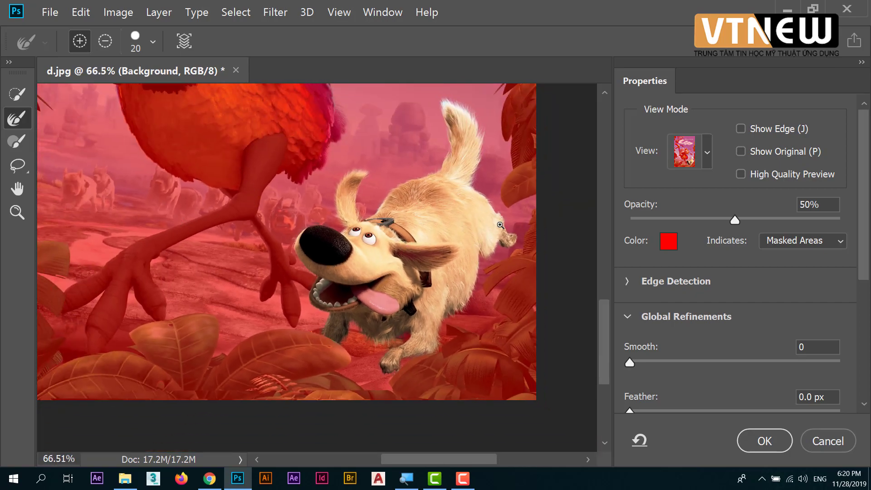
{"action": "scroll", "coordinate": [500, 225], "scroll_direction": "up", "scroll_amount": 2}
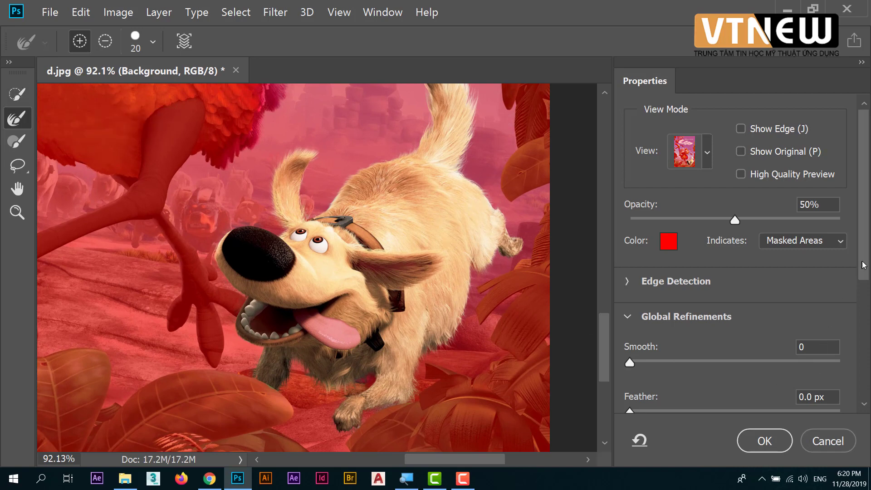
{"action": "left_click_drag", "start_coordinate": [863, 256], "coordinate": [867, 405]}
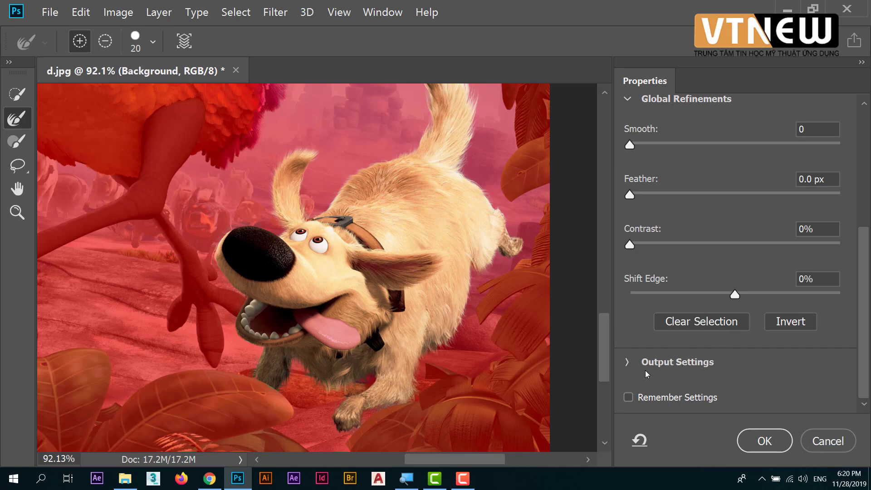
{"action": "left_click", "coordinate": [629, 363]}
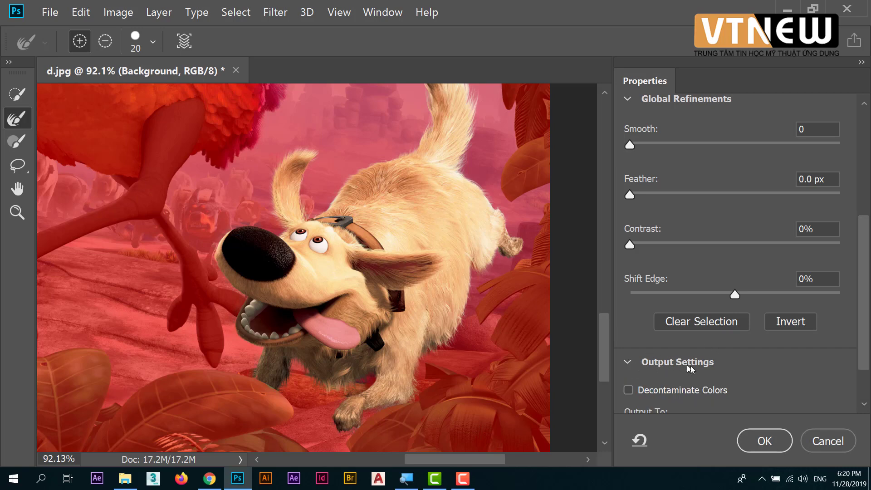
{"action": "scroll", "coordinate": [690, 366], "scroll_direction": "down", "scroll_amount": 2}
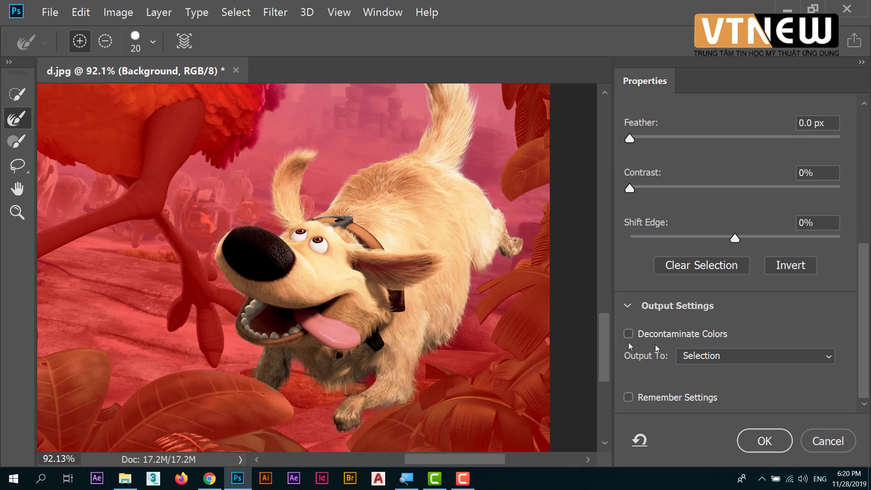
{"action": "left_click", "coordinate": [823, 359]}
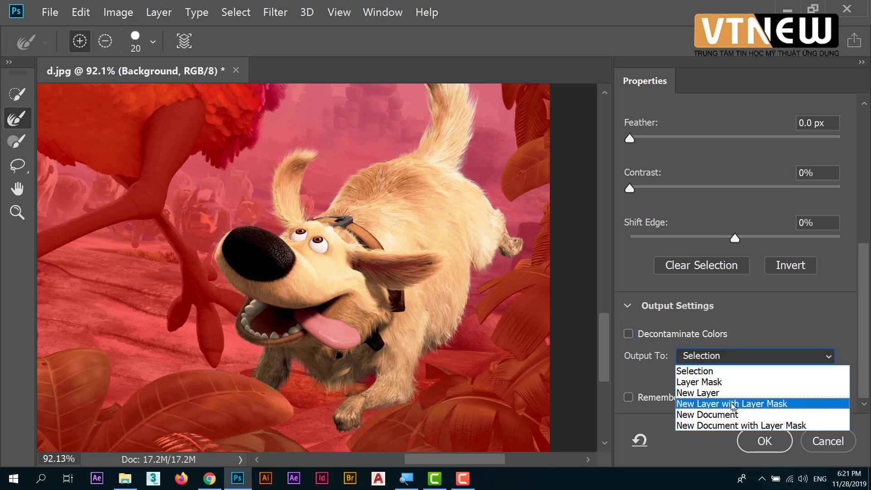
{"action": "left_click", "coordinate": [720, 394]}
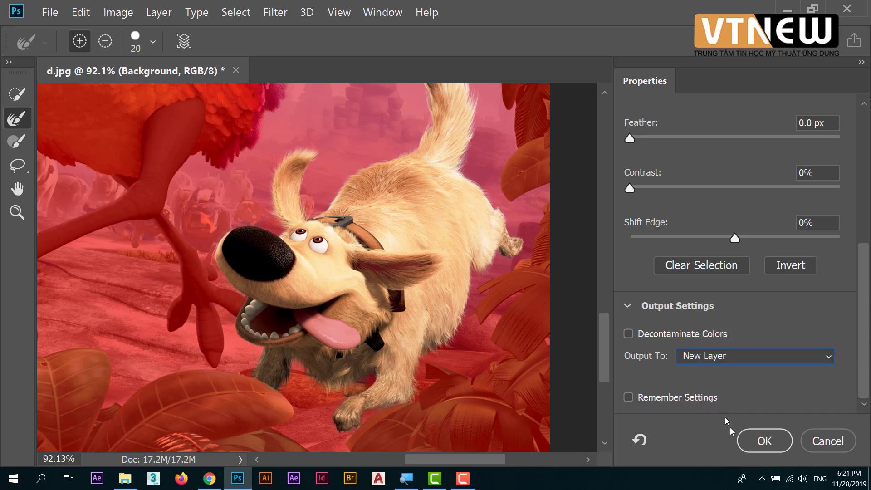
{"action": "left_click", "coordinate": [754, 441]}
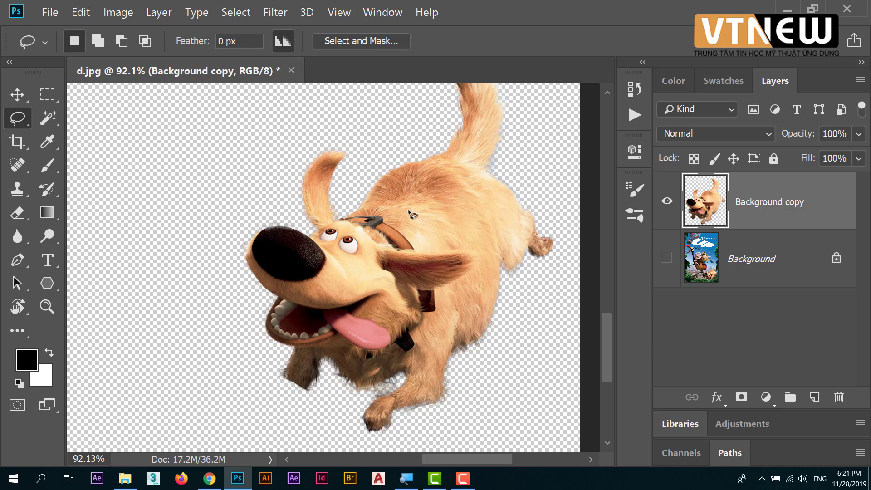
Add a new Layer 1 above the original image and fill it with blue #0f5f8c.
{"action": "left_click", "coordinate": [794, 266]}
{"action": "left_click", "coordinate": [815, 398]}
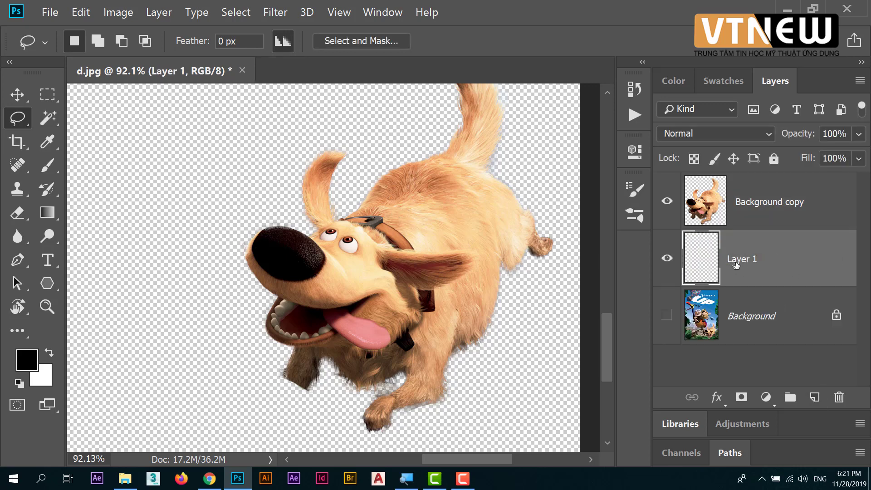
{"action": "left_click", "coordinate": [31, 363]}
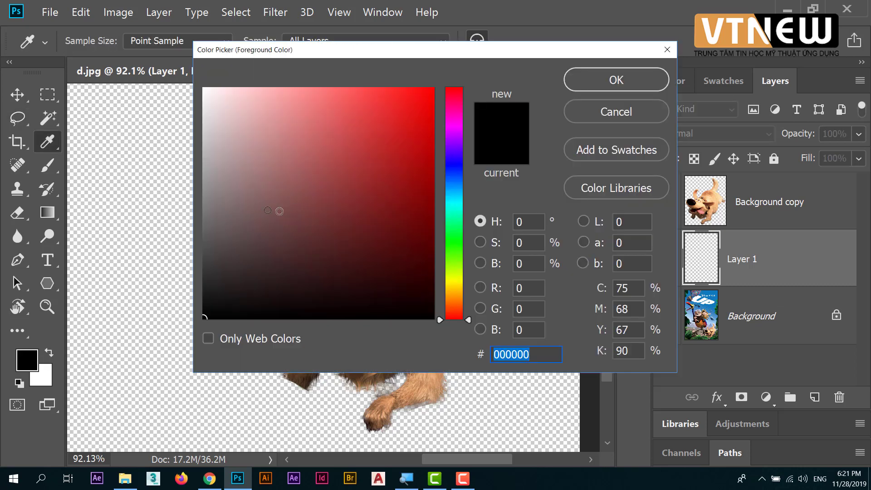
{"action": "left_click_drag", "start_coordinate": [455, 180], "coordinate": [453, 190]}
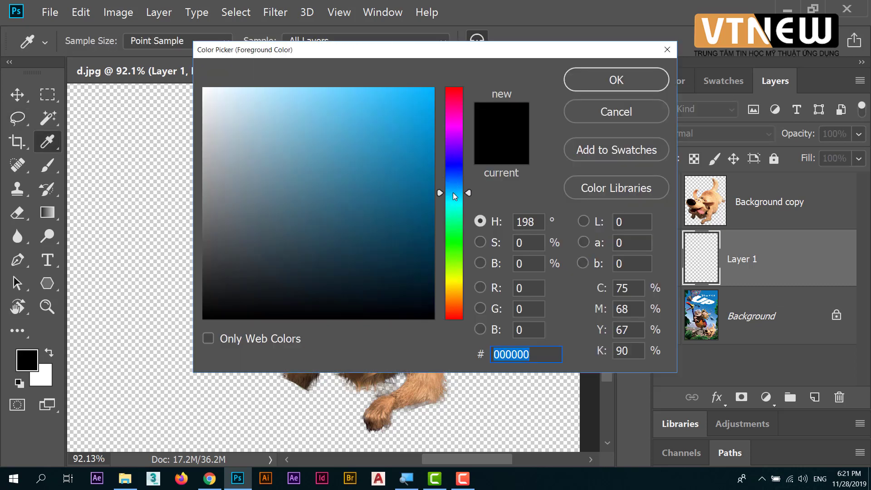
{"action": "left_click", "coordinate": [409, 192]}
{"action": "left_click", "coordinate": [586, 83]}
{"action": "key", "text": "l"}
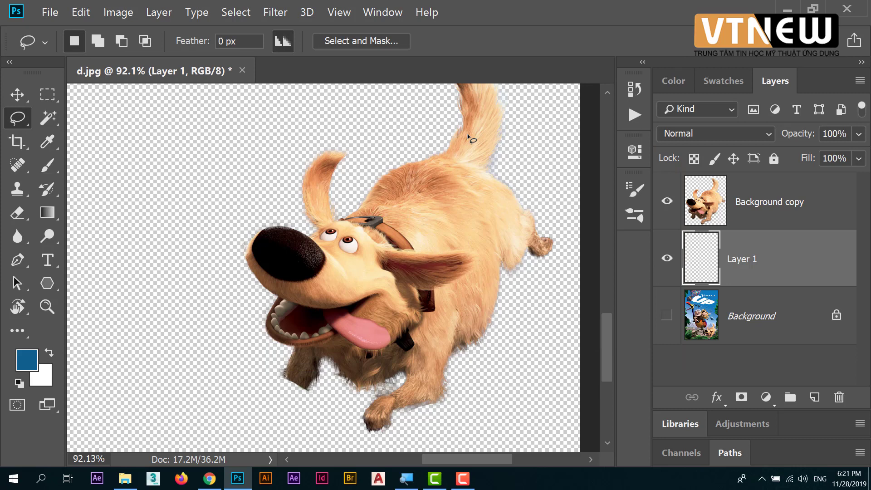
{"action": "key", "text": "alt+Delete"}
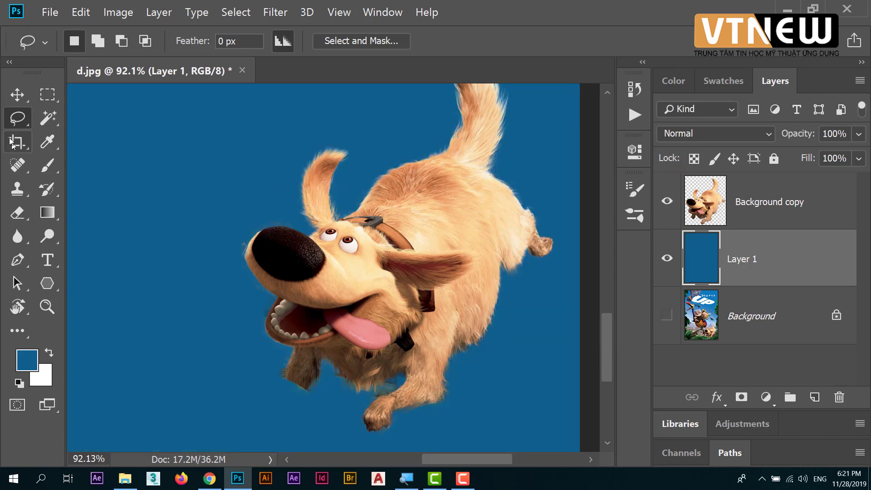
{"action": "left_click", "coordinate": [17, 95]}
{"action": "mouse_move", "coordinate": [406, 233]}
{"action": "left_mouse_down"}
{"action": "mouse_move", "coordinate": [480, 223]}
{"action": "mouse_move", "coordinate": [521, 262]}
{"action": "mouse_move", "coordinate": [213, 413]}
{"action": "mouse_move", "coordinate": [429, 414]}
{"action": "left_mouse_up"}
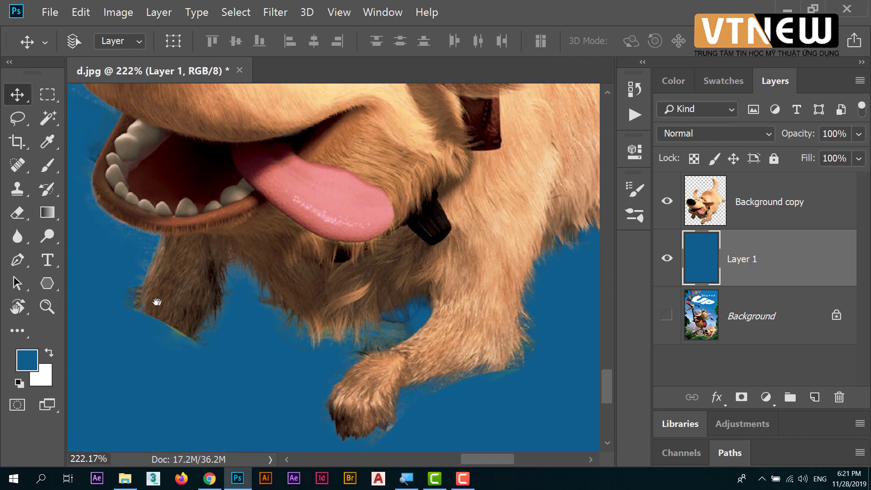
Lasso-select the dog's front leg and feather the selection by 3 px.
{"action": "left_click", "coordinate": [307, 349], "text": "alt"}
{"action": "left_click_drag", "start_coordinate": [437, 363], "coordinate": [463, 389]}
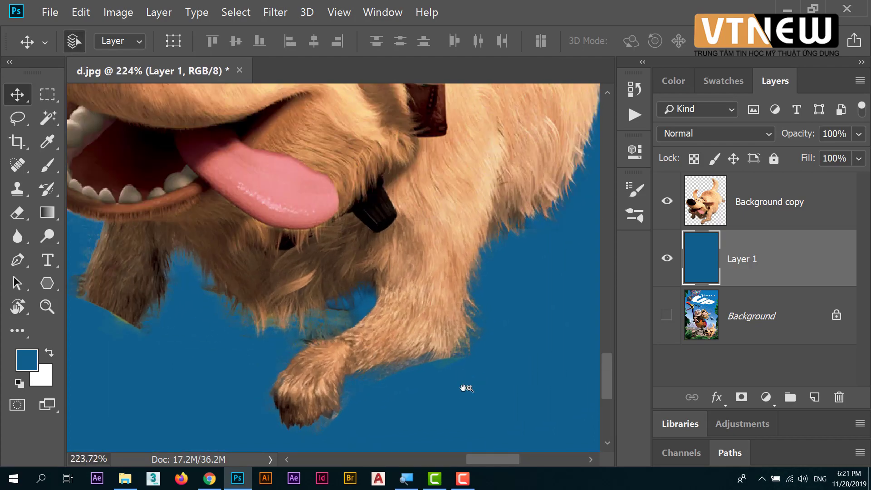
{"action": "left_click", "coordinate": [20, 123]}
{"action": "mouse_move", "coordinate": [354, 271]}
{"action": "left_mouse_down"}
{"action": "mouse_move", "coordinate": [266, 327]}
{"action": "mouse_move", "coordinate": [469, 268]}
{"action": "left_mouse_up"}
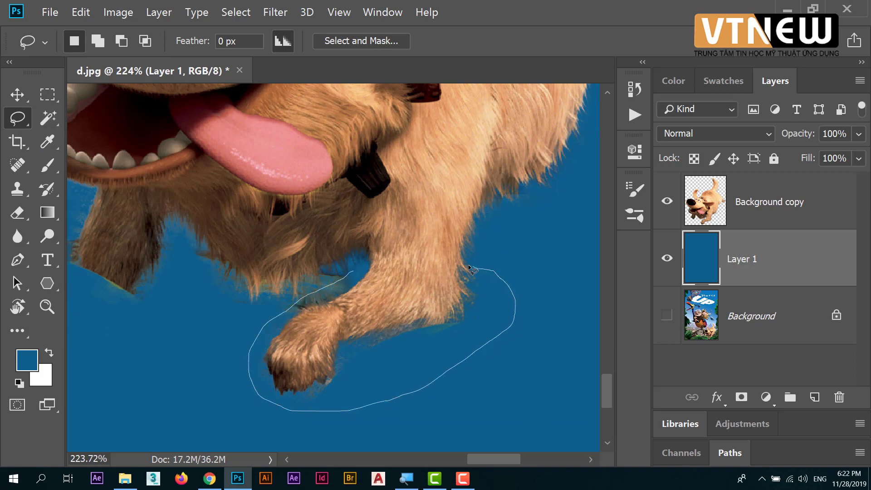
{"action": "left_click_drag", "start_coordinate": [469, 268], "coordinate": [354, 267]}
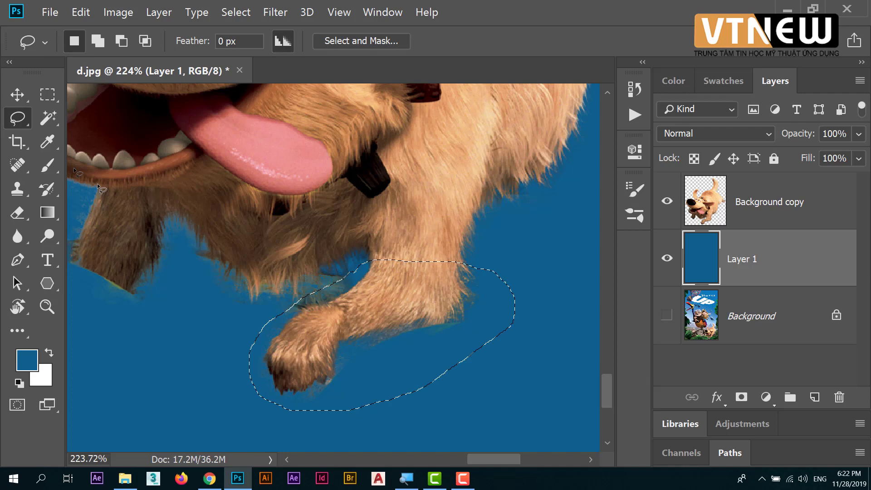
{"action": "left_click", "coordinate": [26, 96]}
{"action": "key", "text": "shift+F6"}
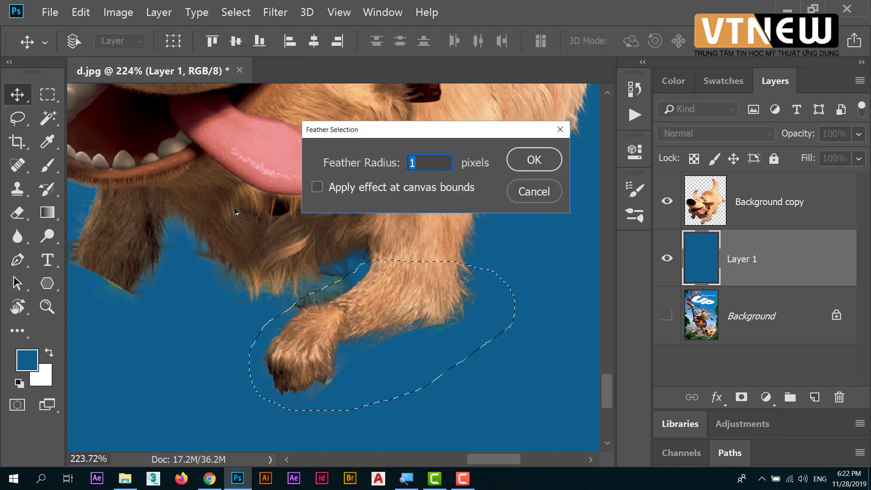
{"action": "type", "text": "3"}
{"action": "key", "text": "Return"}
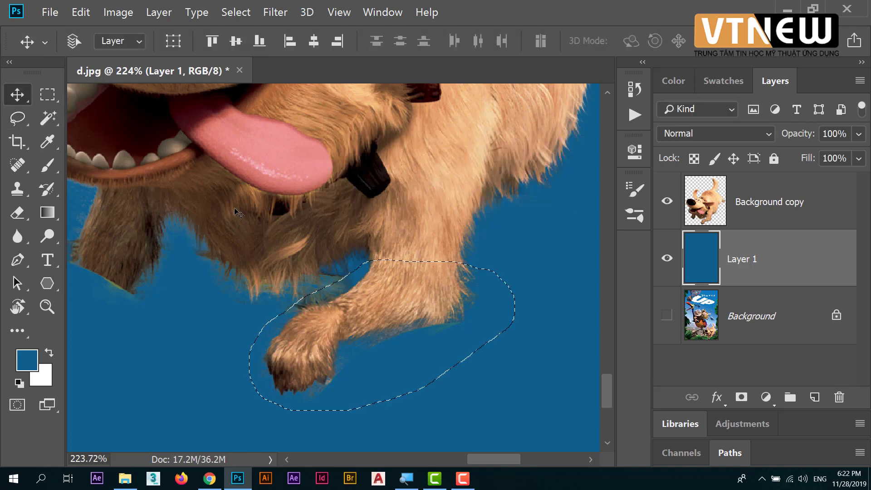
Copy the leg to Layer 2, rotate it about 8° and shrink it, then reposition it.
{"action": "left_click", "coordinate": [788, 203]}
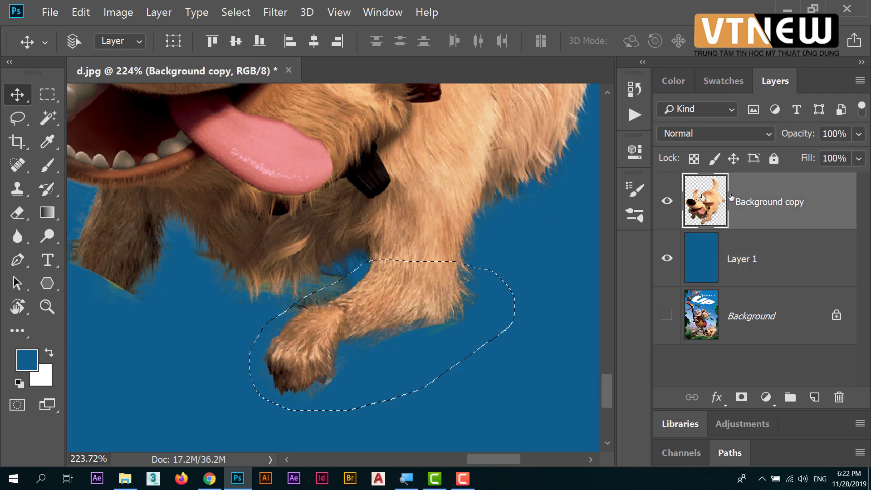
{"action": "key", "text": "ctrl+j"}
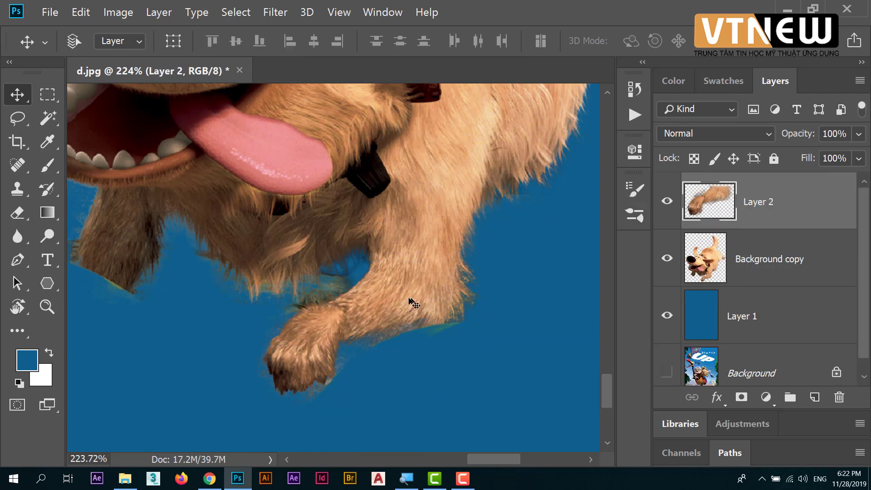
{"action": "mouse_move", "coordinate": [408, 302]}
{"action": "left_mouse_down"}
{"action": "mouse_move", "coordinate": [159, 311]}
{"action": "mouse_move", "coordinate": [426, 268]}
{"action": "mouse_move", "coordinate": [366, 260]}
{"action": "left_mouse_up"}
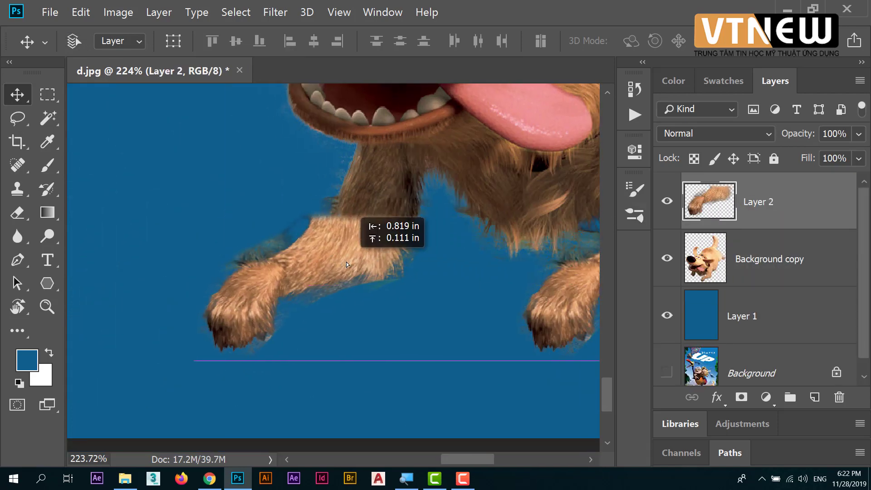
{"action": "key", "text": "ctrl+t"}
{"action": "left_click_drag", "start_coordinate": [468, 195], "coordinate": [486, 213]}
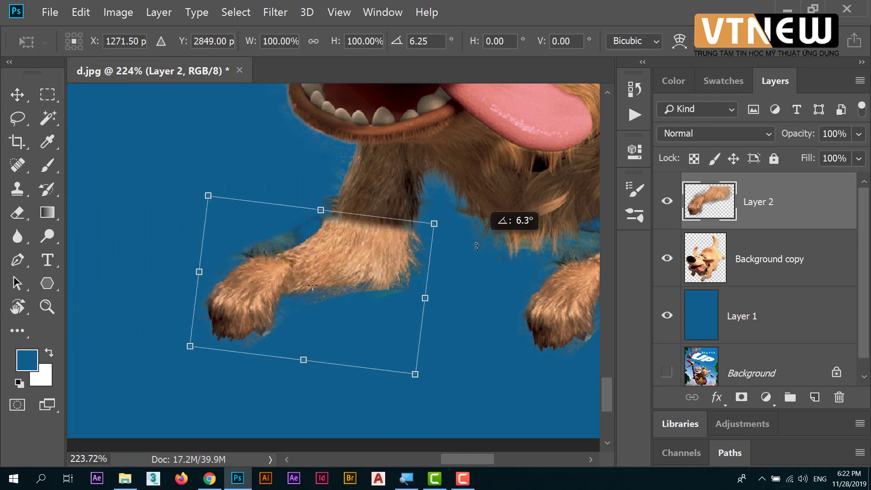
{"action": "left_click_drag", "start_coordinate": [435, 227], "coordinate": [422, 232]}
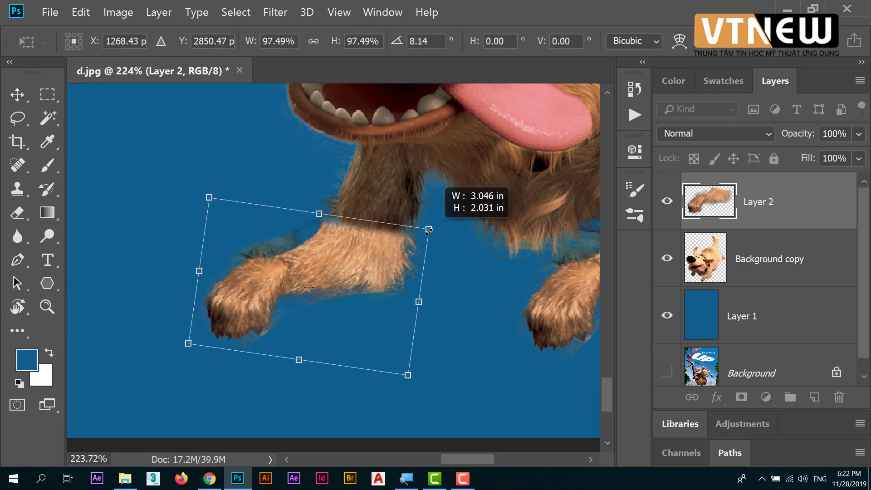
{"action": "key", "text": "Return"}
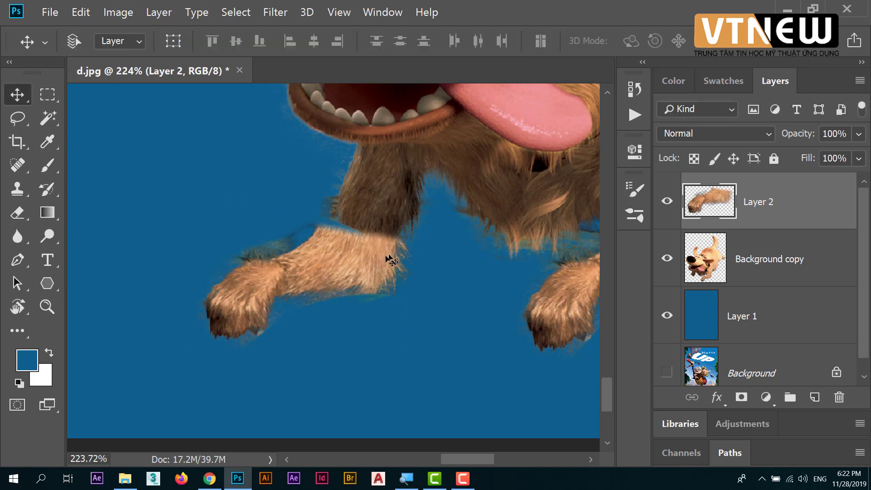
{"action": "left_click_drag", "start_coordinate": [369, 262], "coordinate": [382, 234]}
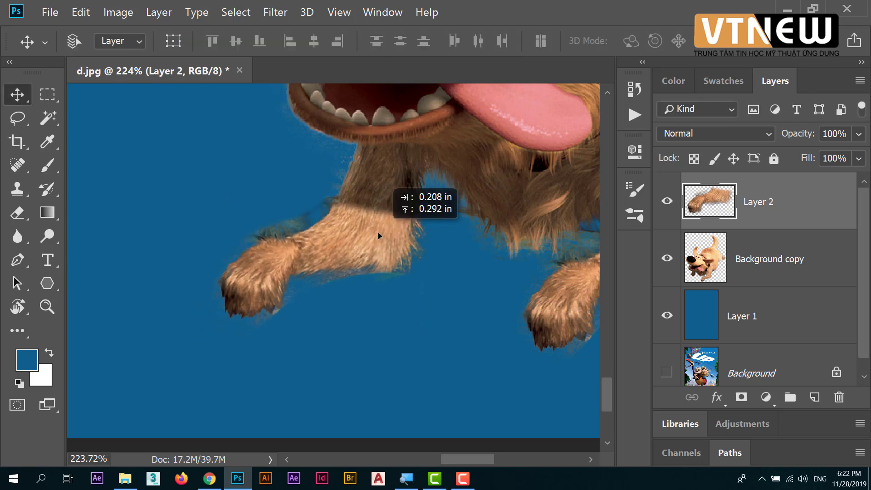
{"action": "mouse_move", "coordinate": [506, 273]}
{"action": "left_mouse_down"}
{"action": "mouse_move", "coordinate": [379, 243]}
{"action": "mouse_move", "coordinate": [496, 268]}
{"action": "left_mouse_up"}
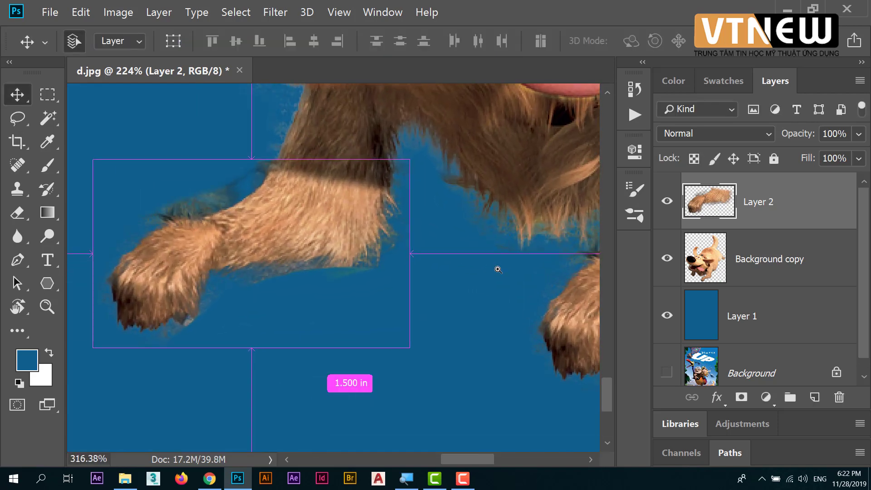
Use a 50 px Soft Round eraser at 30% opacity on Layer 2's top edge.
{"action": "left_click", "coordinate": [17, 212]}
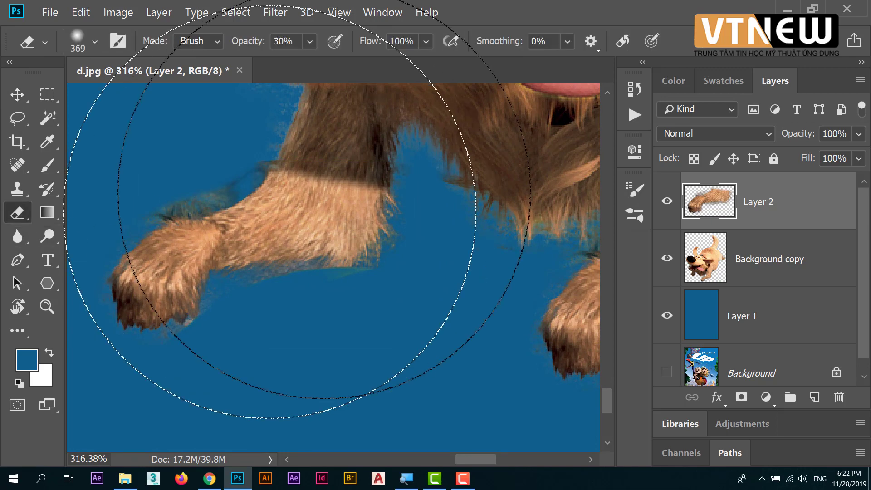
{"action": "right_click", "coordinate": [291, 190]}
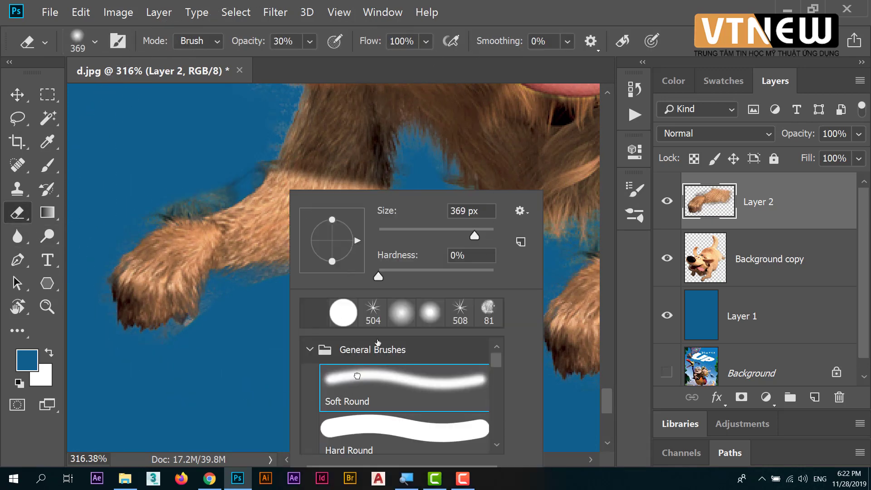
{"action": "left_click", "coordinate": [314, 313]}
{"action": "key", "text": "Return"}
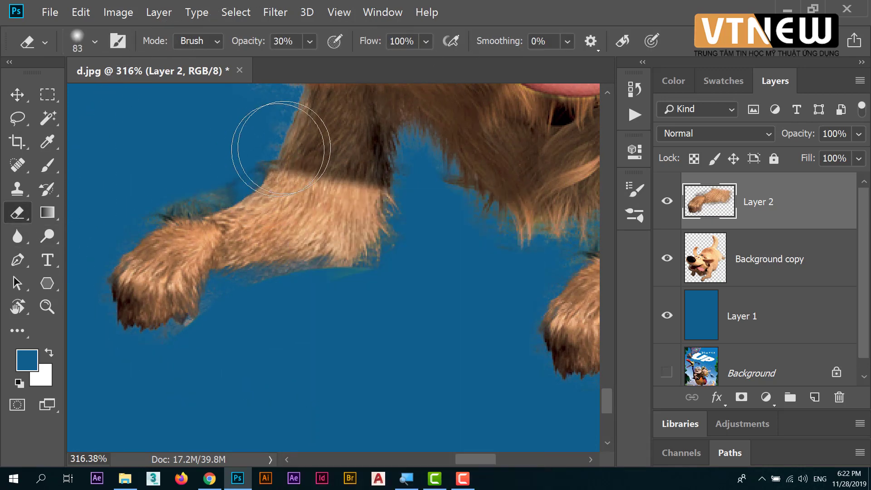
{"action": "right_click", "coordinate": [326, 173]}
{"action": "left_click_drag", "start_coordinate": [462, 219], "coordinate": [434, 217]}
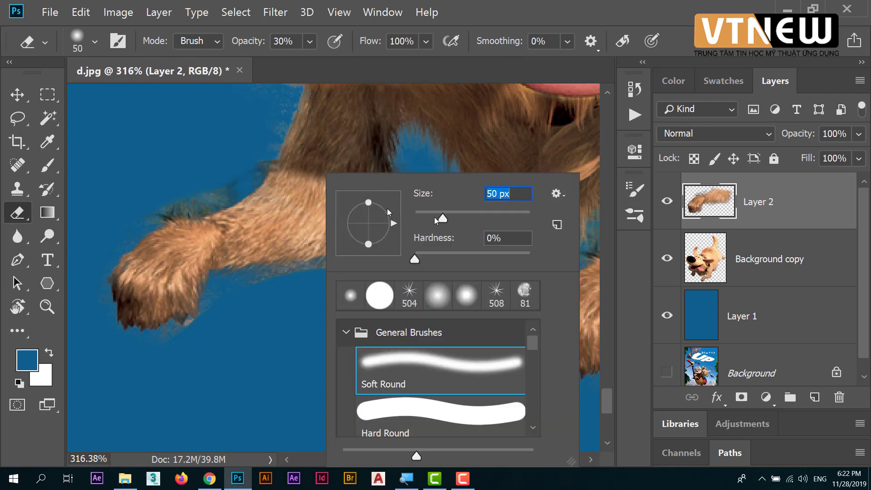
{"action": "key", "text": "Return"}
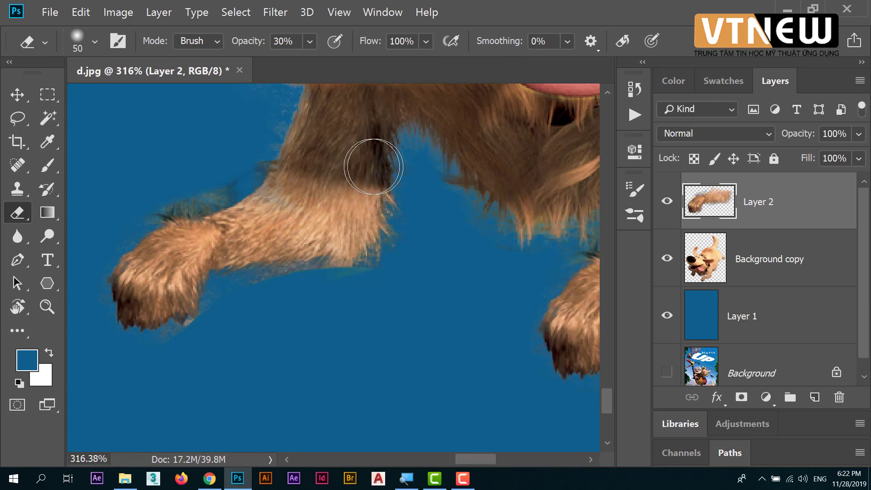
{"action": "mouse_move", "coordinate": [415, 146]}
{"action": "left_mouse_down"}
{"action": "mouse_move", "coordinate": [331, 214]}
{"action": "mouse_move", "coordinate": [405, 220]}
{"action": "left_mouse_up"}
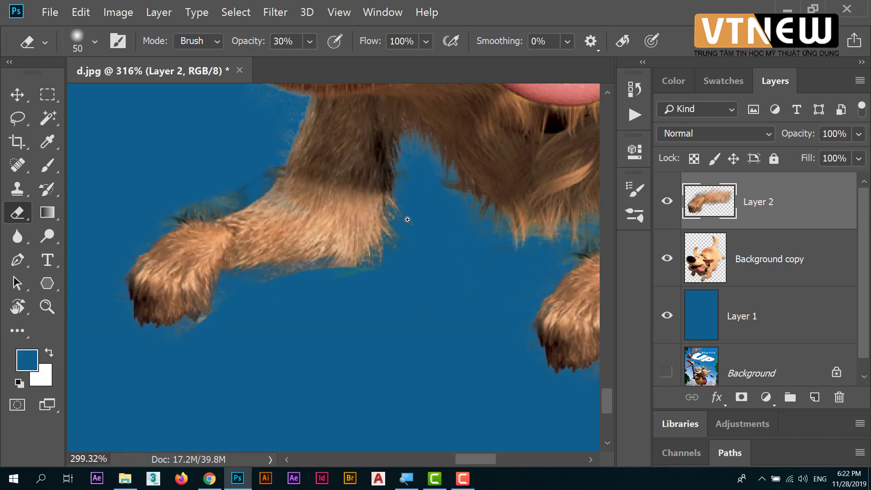
{"action": "left_click_drag", "start_coordinate": [353, 171], "coordinate": [279, 181]}
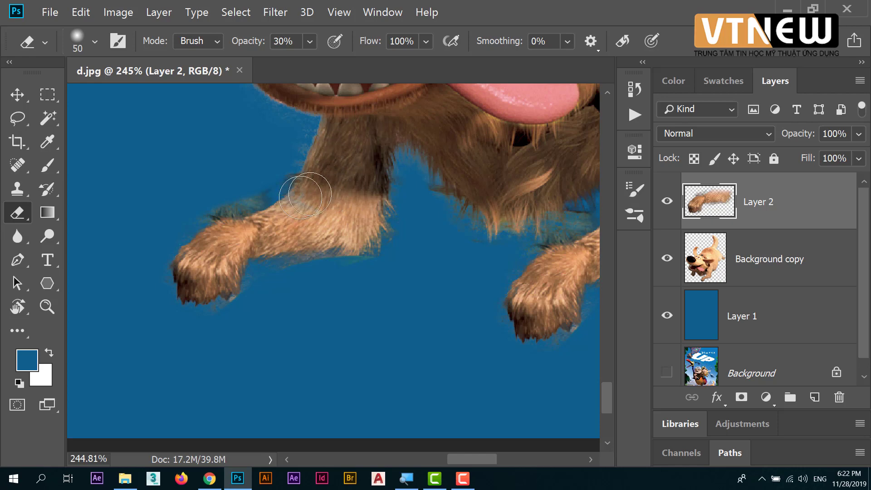
Darken the leg layer's midtones with a Levels adjustment.
{"action": "left_click", "coordinate": [17, 95]}
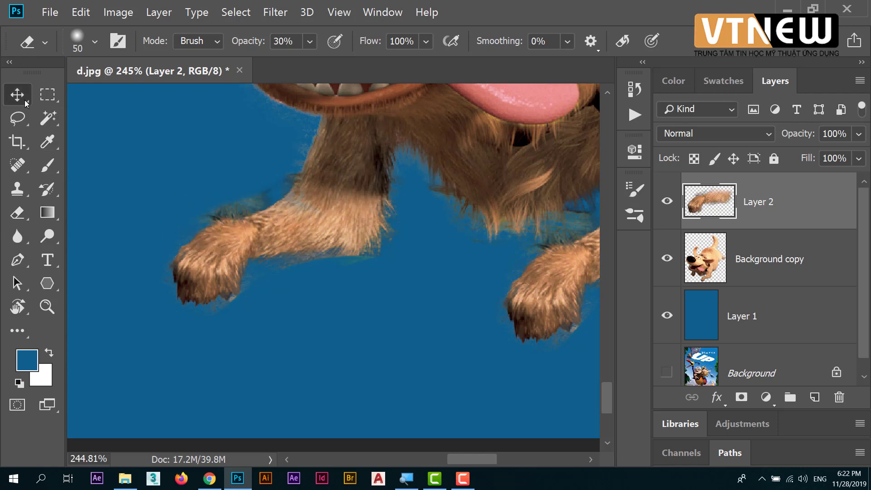
{"action": "scroll", "coordinate": [267, 218], "scroll_direction": "down", "scroll_amount": 5}
{"action": "scroll", "coordinate": [267, 218], "scroll_direction": "up", "scroll_amount": 2}
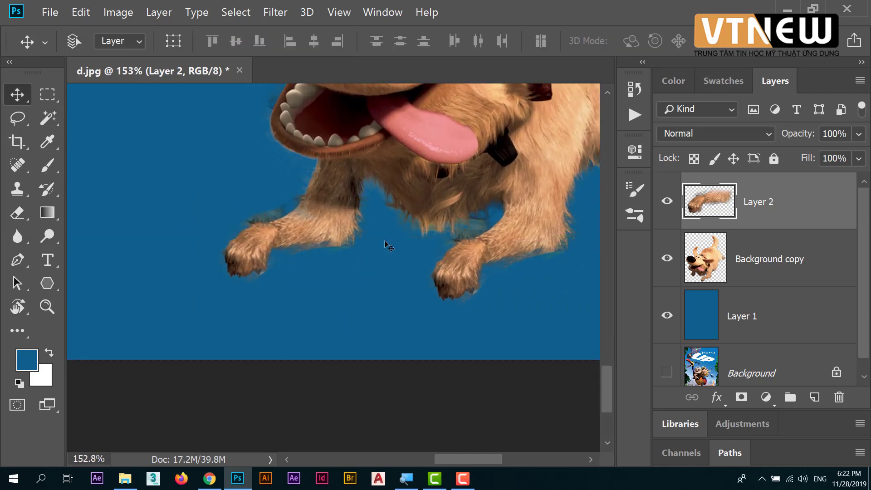
{"action": "key", "text": "ctrl+l"}
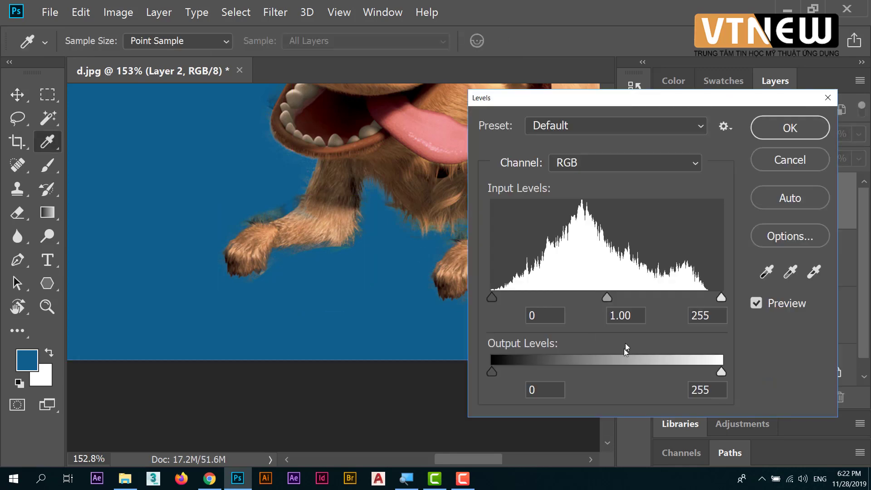
{"action": "left_click_drag", "start_coordinate": [608, 301], "coordinate": [622, 298]}
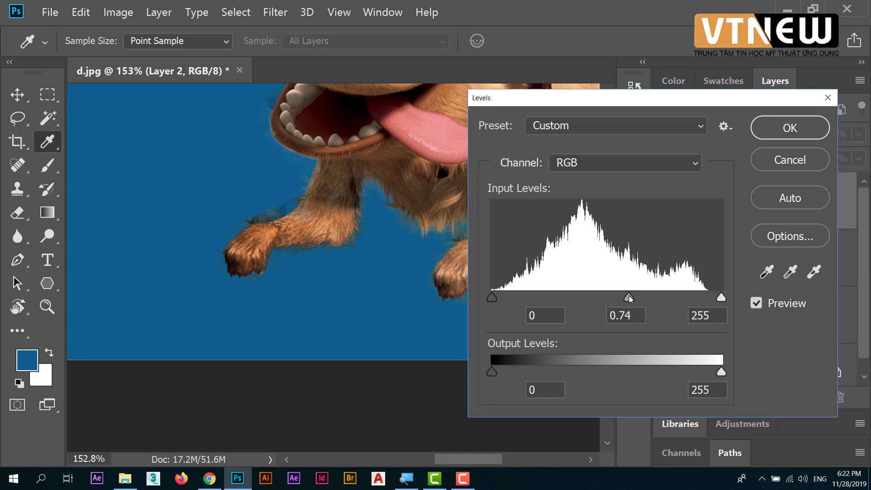
{"action": "left_click_drag", "start_coordinate": [629, 296], "coordinate": [628, 296]}
{"action": "left_click", "coordinate": [771, 134]}
{"action": "key", "text": "v"}
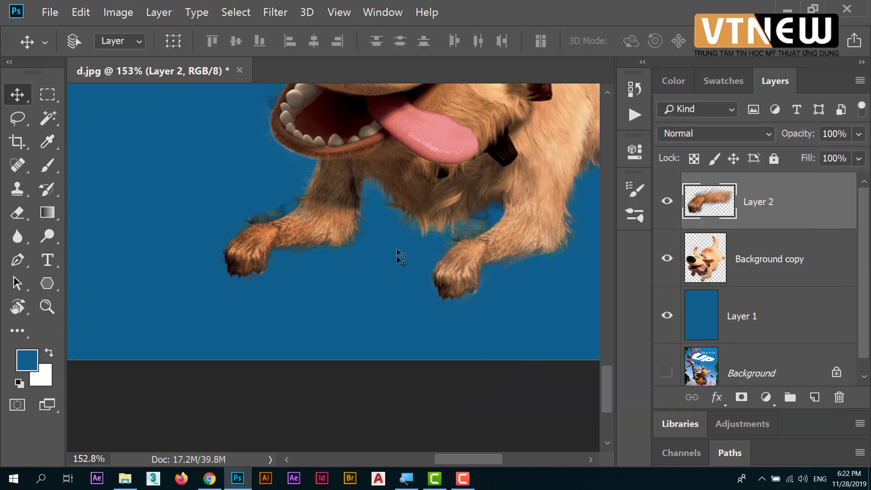
Pan to centre the whole dog, then remove Layer 2.
{"action": "scroll", "coordinate": [396, 256], "scroll_direction": "down", "scroll_amount": 2}
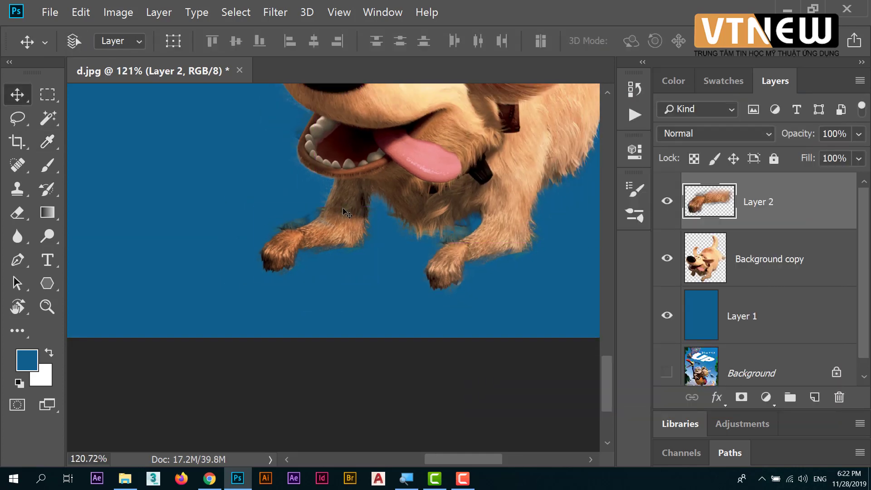
{"action": "scroll", "coordinate": [303, 230], "scroll_direction": "down", "scroll_amount": 3}
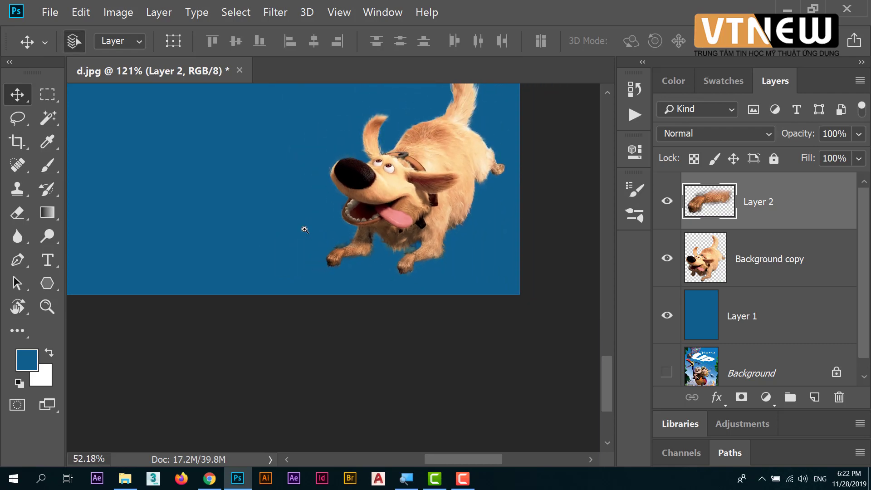
{"action": "scroll", "coordinate": [303, 230], "scroll_direction": "down", "scroll_amount": 5}
{"action": "scroll", "coordinate": [303, 231], "scroll_direction": "up", "scroll_amount": 1}
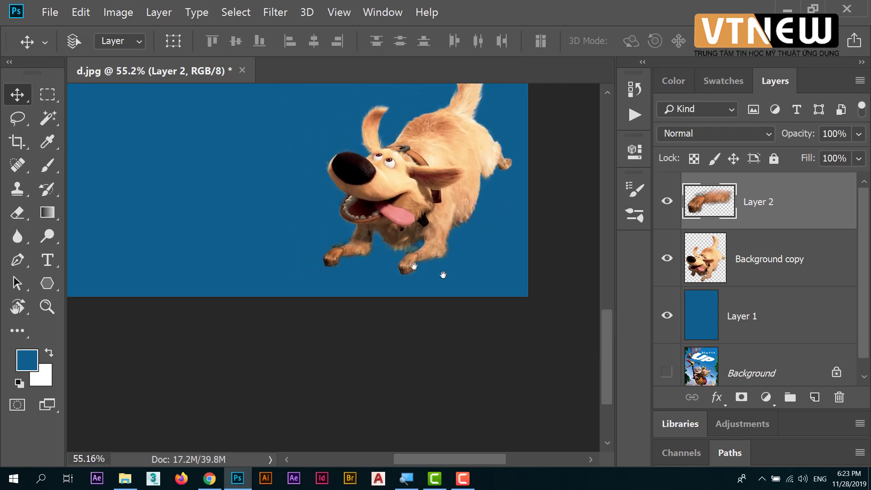
{"action": "mouse_move", "coordinate": [480, 261]}
{"action": "left_mouse_down"}
{"action": "mouse_move", "coordinate": [459, 270]}
{"action": "mouse_move", "coordinate": [418, 320]}
{"action": "left_mouse_up"}
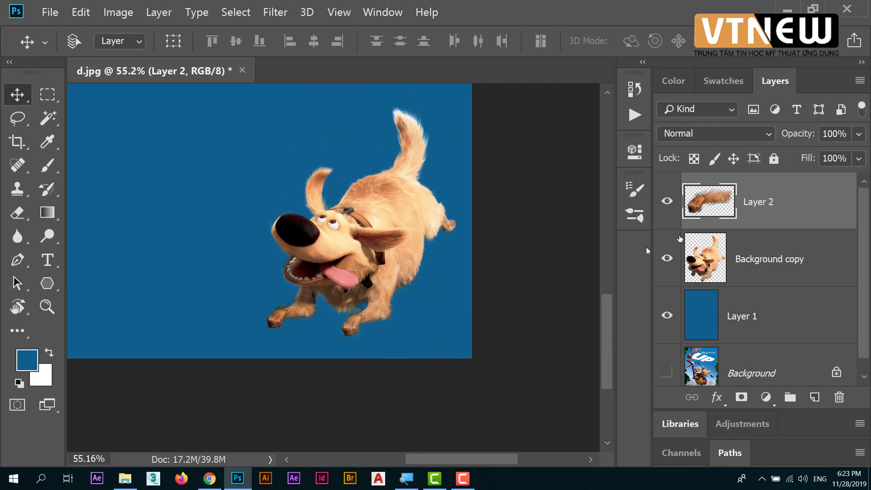
{"action": "key", "text": "ctrl"}
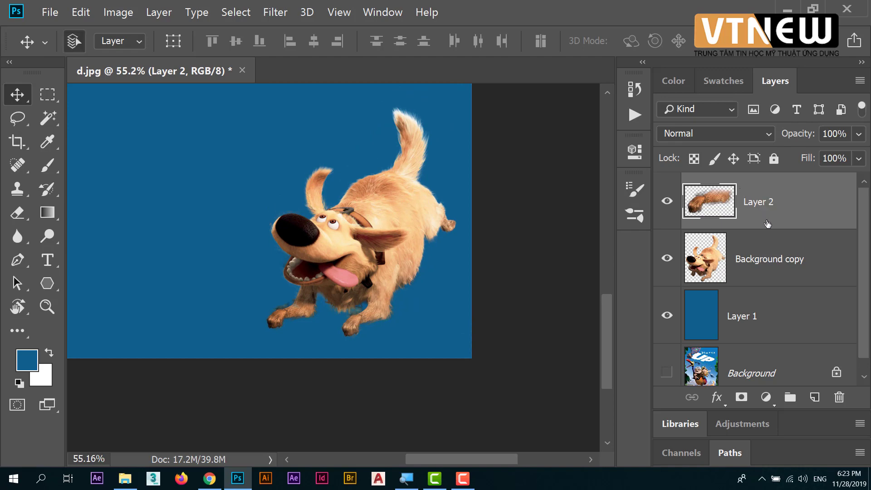
{"action": "key", "text": "Delete"}
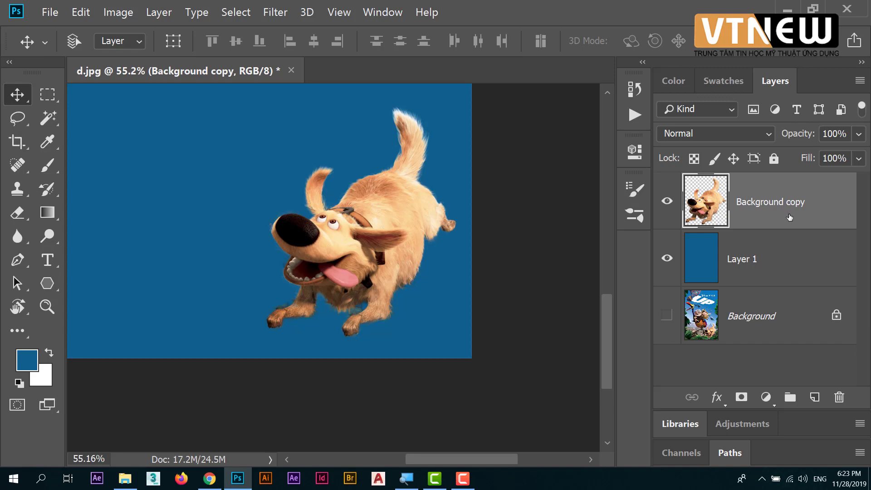
Select the Background copy layer and open the Layer menu, closing it without a command.
{"action": "left_click", "coordinate": [775, 258]}
{"action": "left_click", "coordinate": [699, 211]}
{"action": "left_click", "coordinate": [158, 12]}
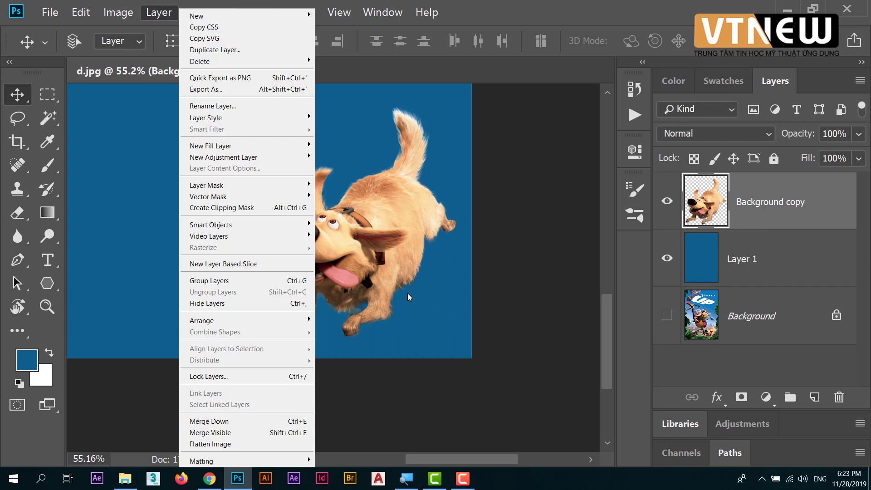
{"action": "left_click", "coordinate": [827, 216]}
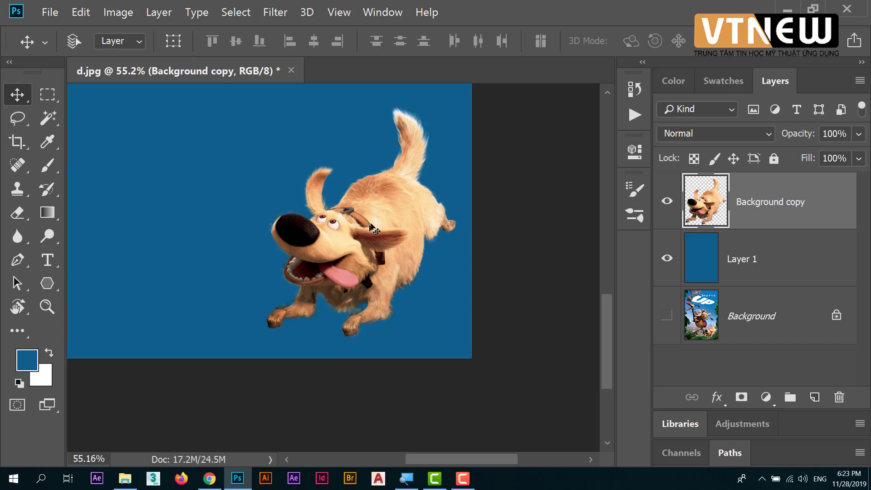
Drag the dog toward the canvas centre and adjust its vertical position.
{"action": "left_click_drag", "start_coordinate": [375, 229], "coordinate": [260, 266]}
{"action": "scroll", "coordinate": [260, 266], "scroll_direction": "down", "scroll_amount": 5}
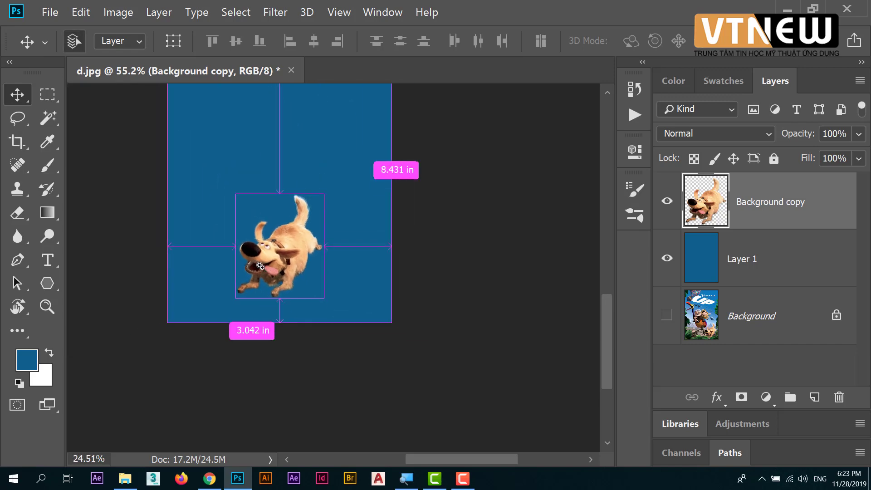
{"action": "scroll", "coordinate": [260, 266], "scroll_direction": "up", "scroll_amount": 3}
{"action": "scroll", "coordinate": [261, 266], "scroll_direction": "left", "scroll_amount": 2}
{"action": "mouse_move", "coordinate": [276, 275]}
{"action": "left_mouse_down"}
{"action": "mouse_move", "coordinate": [276, 253]}
{"action": "mouse_move", "coordinate": [256, 251]}
{"action": "left_mouse_up"}
{"action": "scroll", "coordinate": [363, 351], "scroll_direction": "up", "scroll_amount": 3}
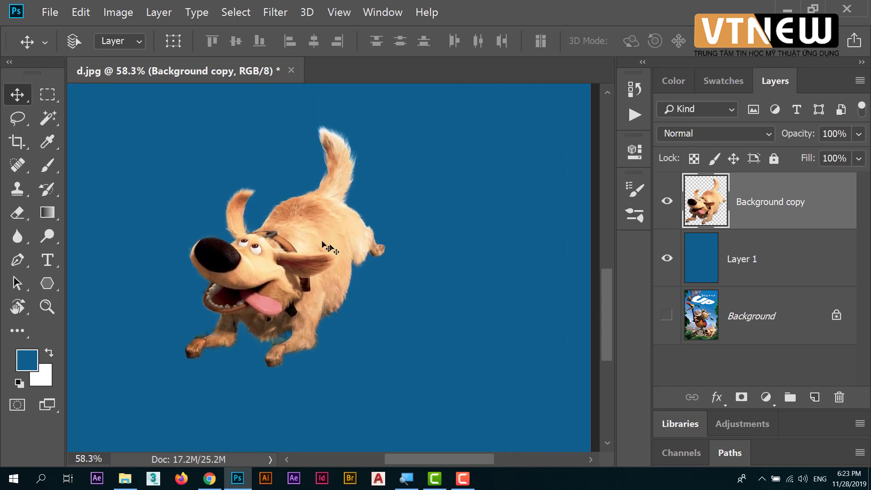
Add a new layer above the blue Layer 1 and load the dog's outline as a selection.
{"action": "left_click", "coordinate": [780, 270]}
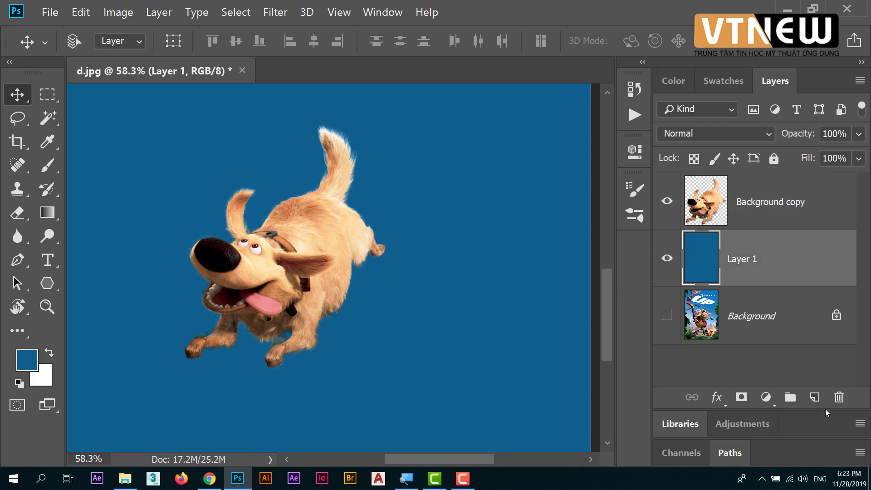
{"action": "left_click", "coordinate": [815, 397]}
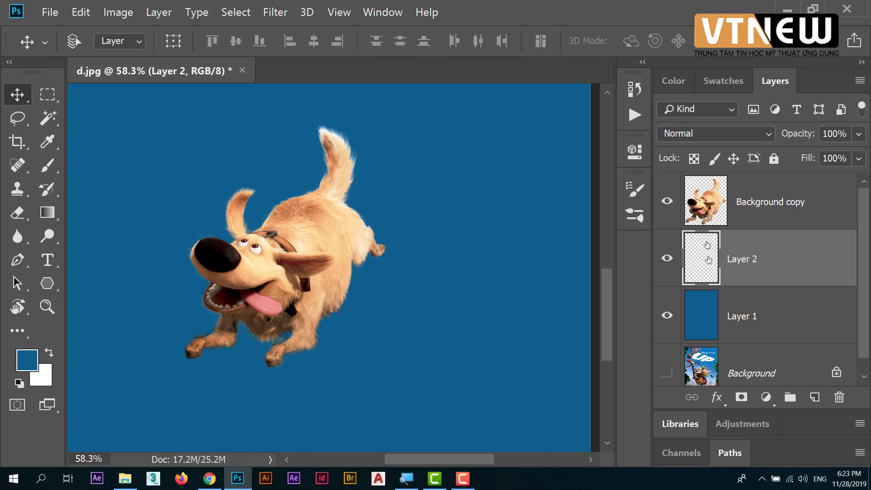
{"action": "left_click", "coordinate": [720, 200], "text": "ctrl"}
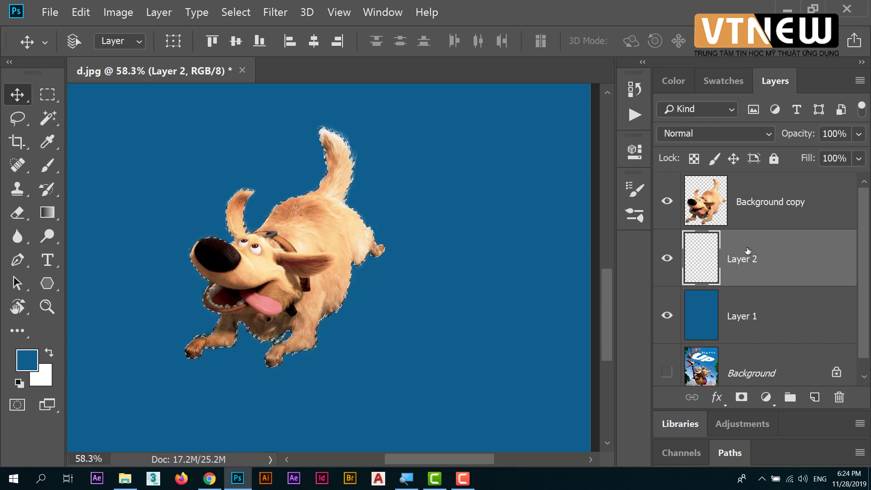
{"action": "key", "text": "ctrl"}
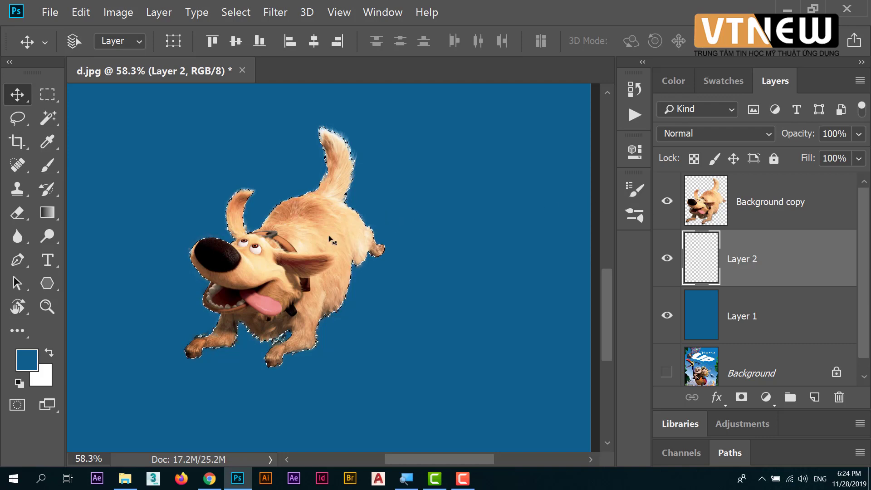
Feather the selection by 10 px and fill it with black.
{"action": "key", "text": "shift+F6"}
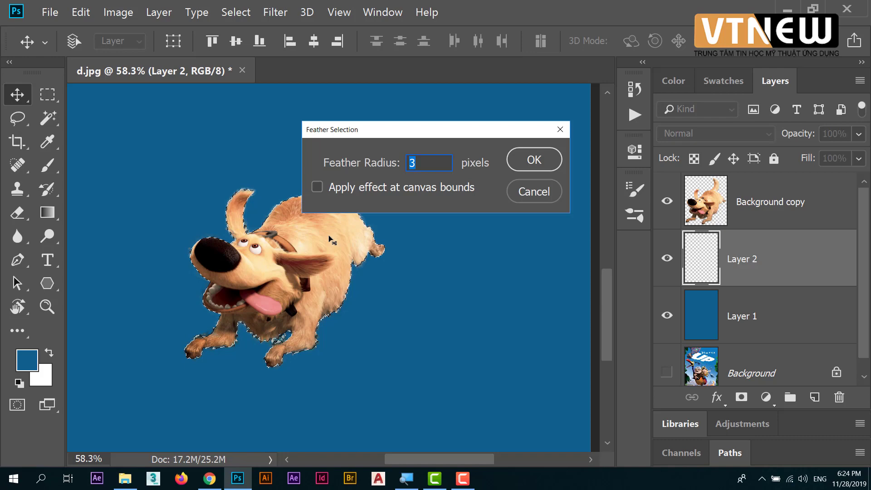
{"action": "type", "text": "10"}
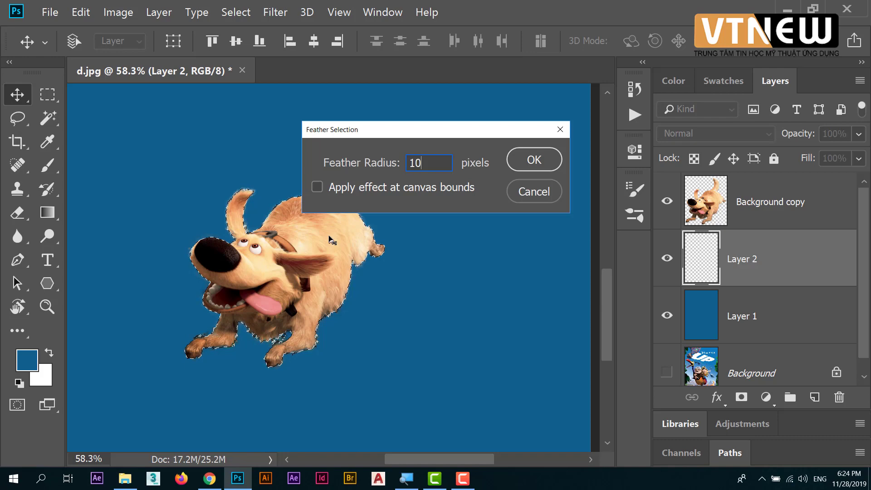
{"action": "key", "text": "Return"}
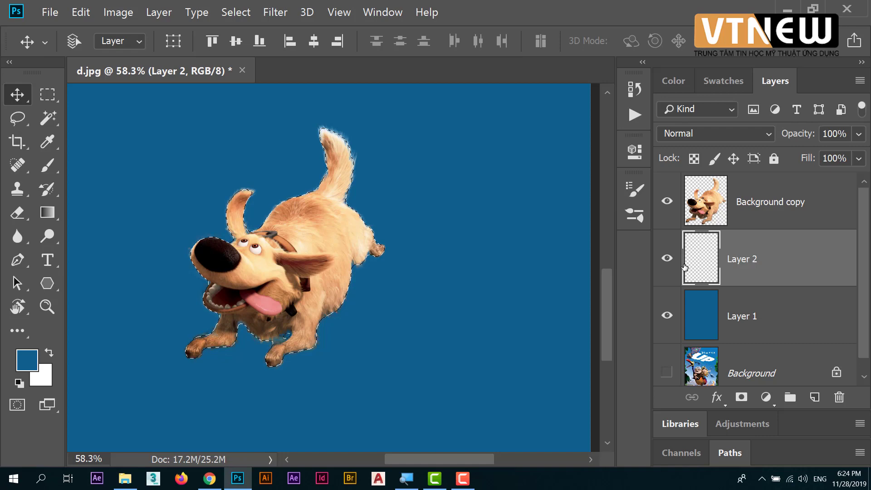
{"action": "key", "text": "d"}
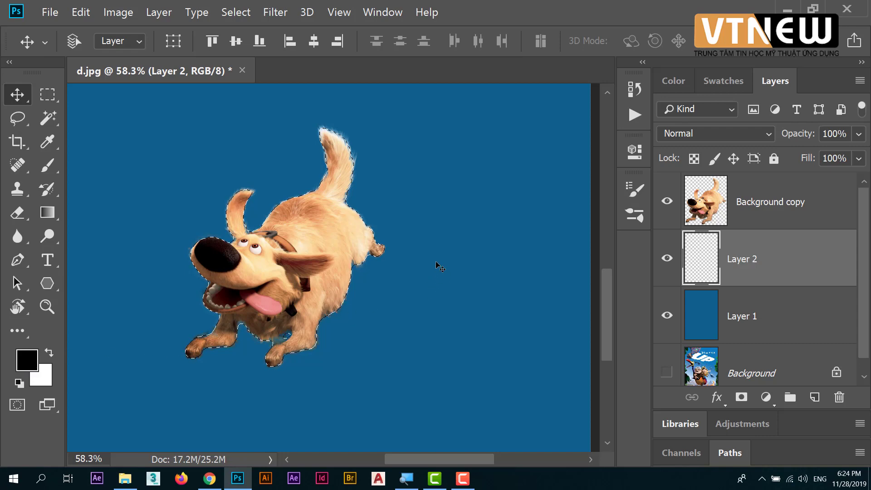
{"action": "key", "text": "alt"}
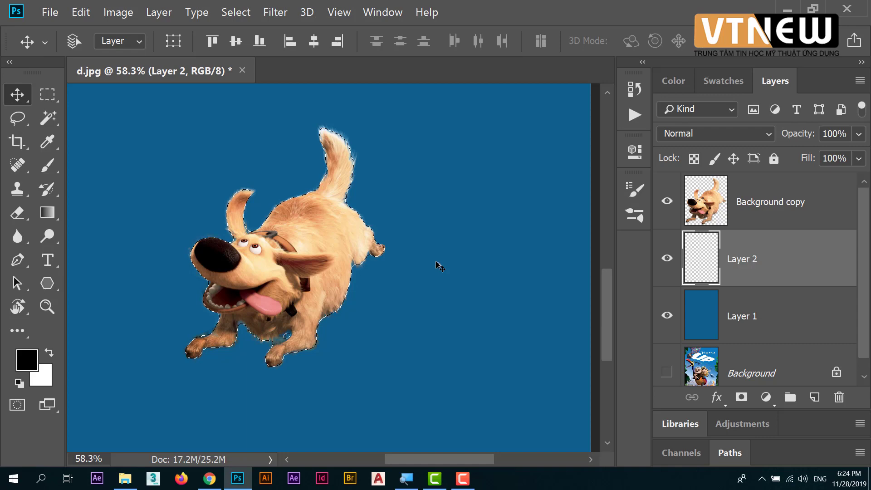
{"action": "key", "text": "alt+BackSpace"}
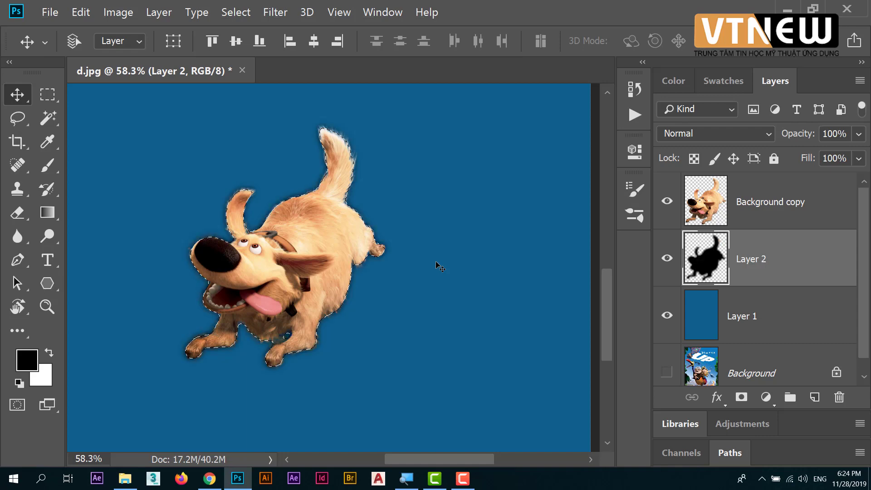
Try offsetting the black silhouette in several directions, then undo the offset.
{"action": "key", "text": "ctrl"}
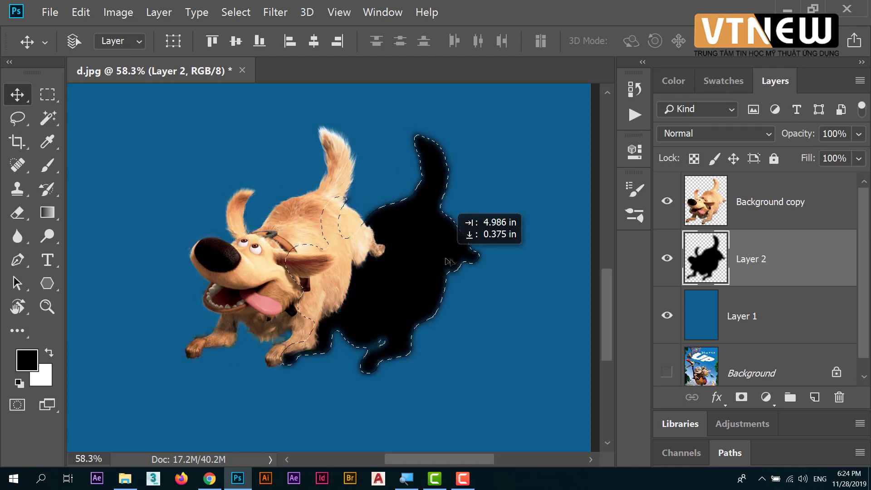
{"action": "left_click_drag", "start_coordinate": [370, 251], "coordinate": [467, 285]}
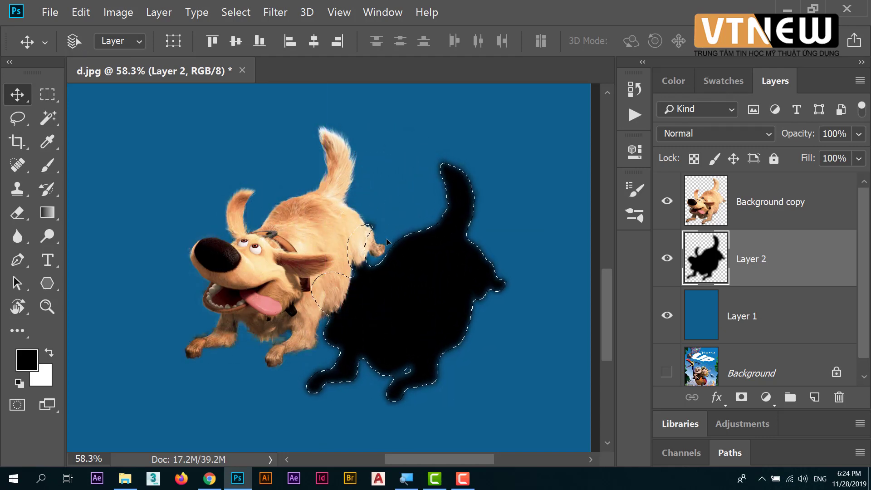
{"action": "left_click_drag", "start_coordinate": [386, 238], "coordinate": [360, 212]}
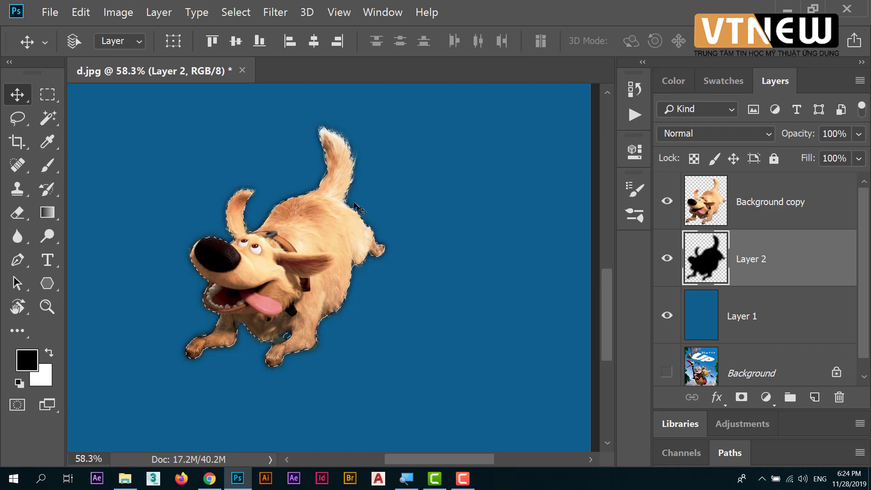
{"action": "left_click_drag", "start_coordinate": [328, 225], "coordinate": [434, 194]}
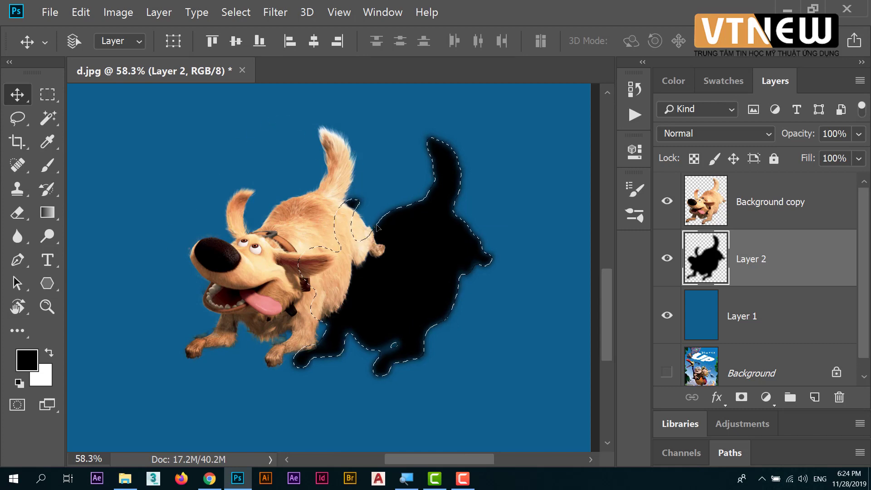
{"action": "key", "text": "ctrl+z"}
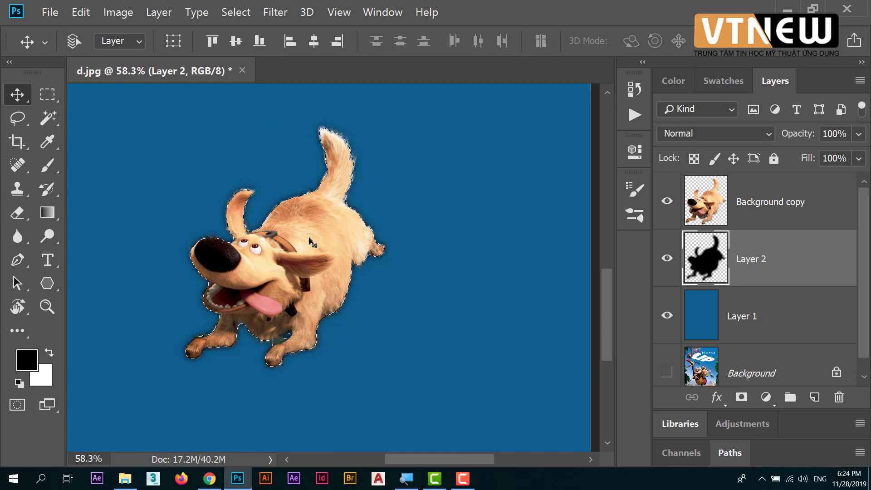
Deselect, undo another trial offset, and enter Free Transform on the shadow layer.
{"action": "key", "text": "ctrl"}
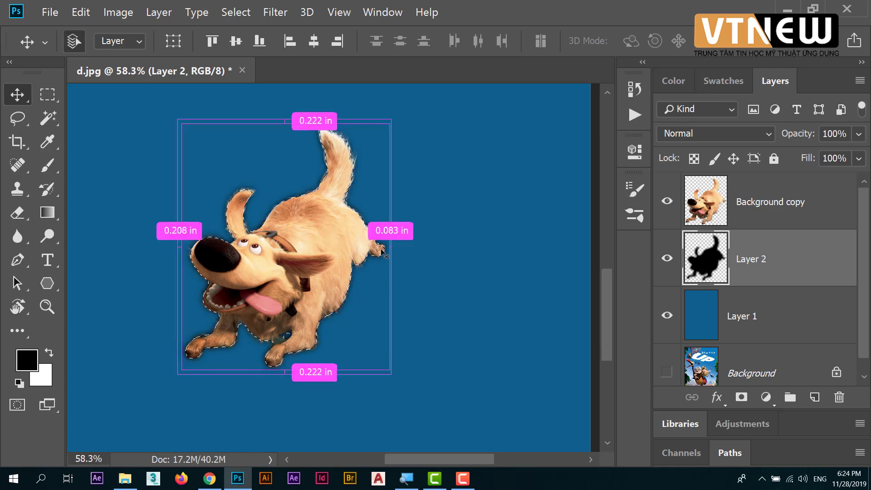
{"action": "key", "text": "ctrl+d"}
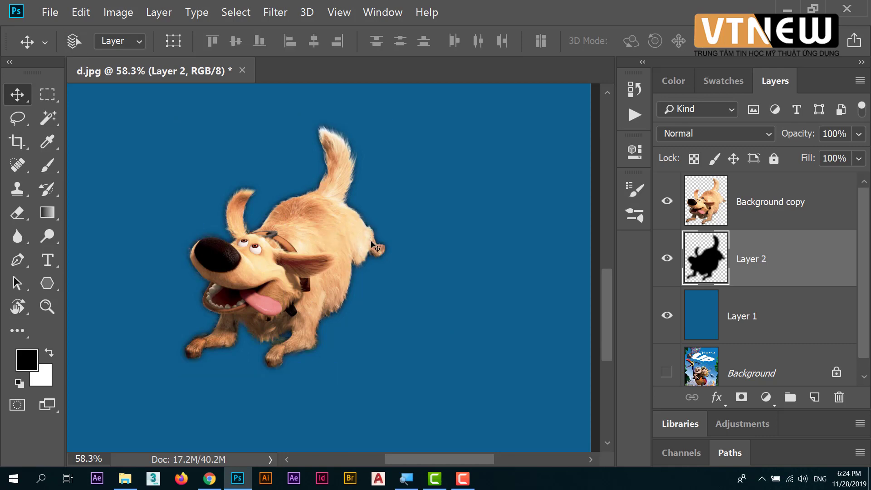
{"action": "left_click_drag", "start_coordinate": [353, 225], "coordinate": [412, 232]}
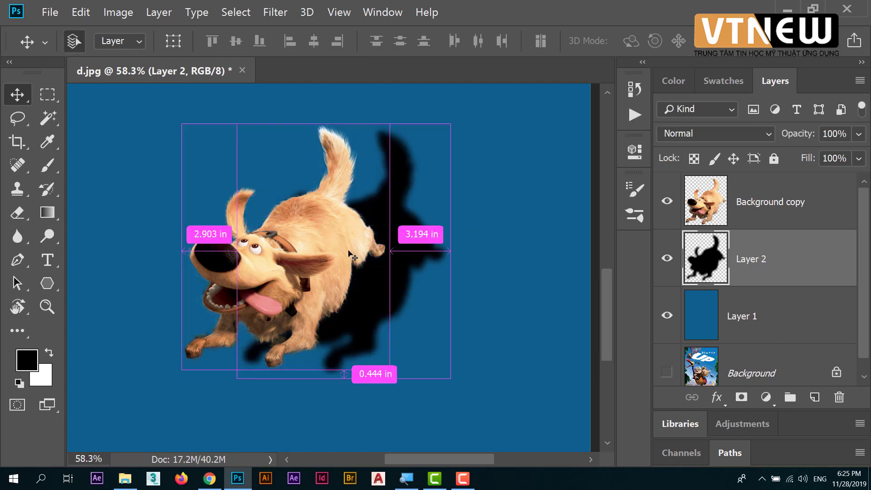
{"action": "key", "text": "ctrl+z"}
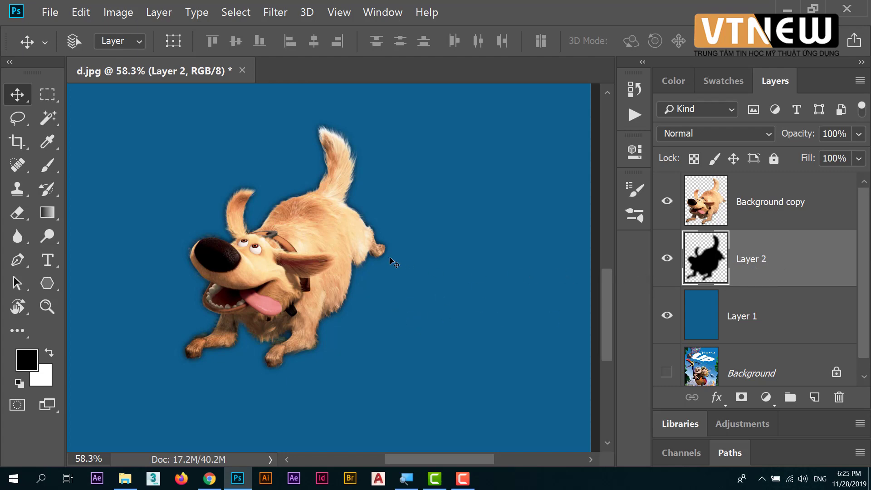
{"action": "key", "text": "ctrl+t"}
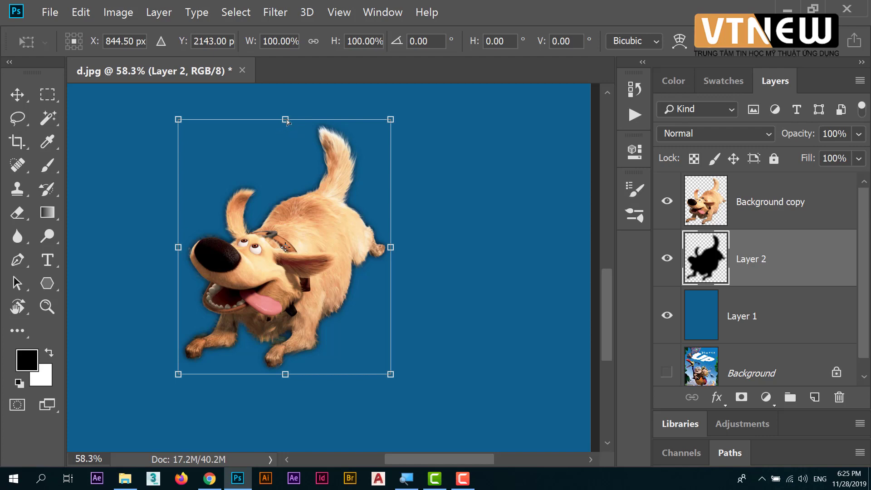
Skew the shadow sideways and flatten it onto the ground below the dog.
{"action": "left_click_drag", "start_coordinate": [285, 122], "coordinate": [314, 130]}
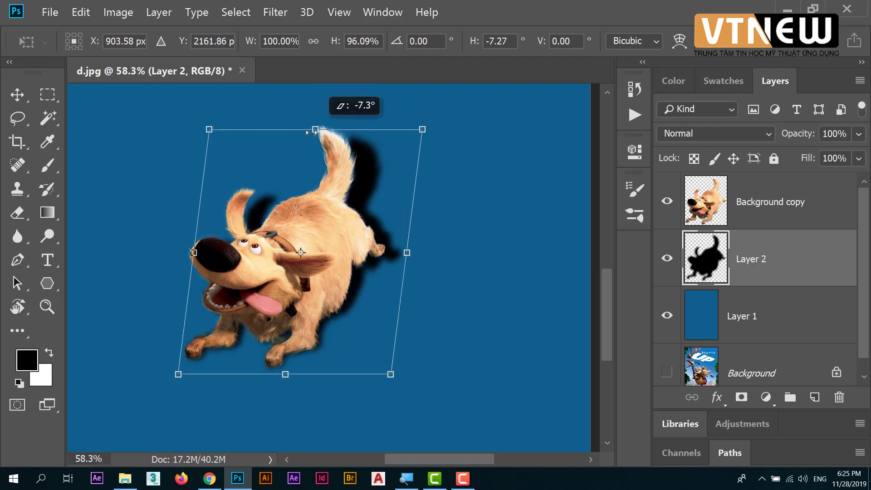
{"action": "mouse_move", "coordinate": [209, 131]}
{"action": "left_mouse_down"}
{"action": "mouse_move", "coordinate": [308, 135]}
{"action": "mouse_move", "coordinate": [419, 285]}
{"action": "left_mouse_up"}
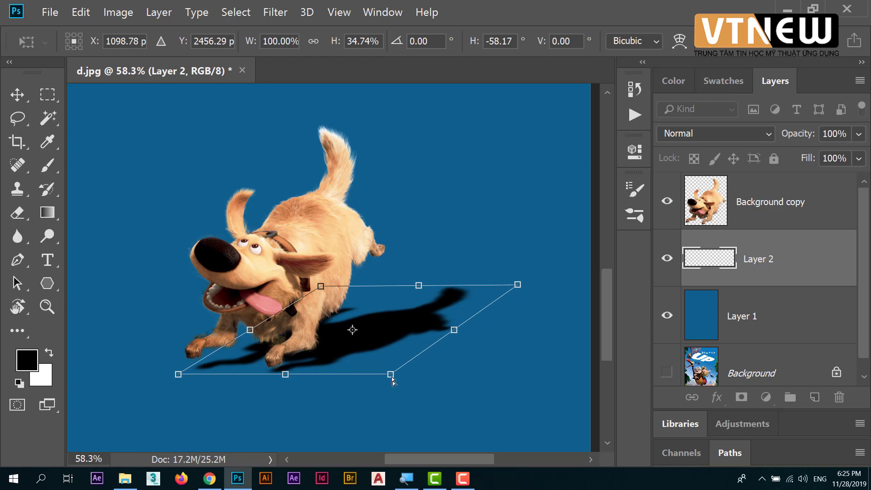
{"action": "left_click_drag", "start_coordinate": [392, 378], "coordinate": [397, 396]}
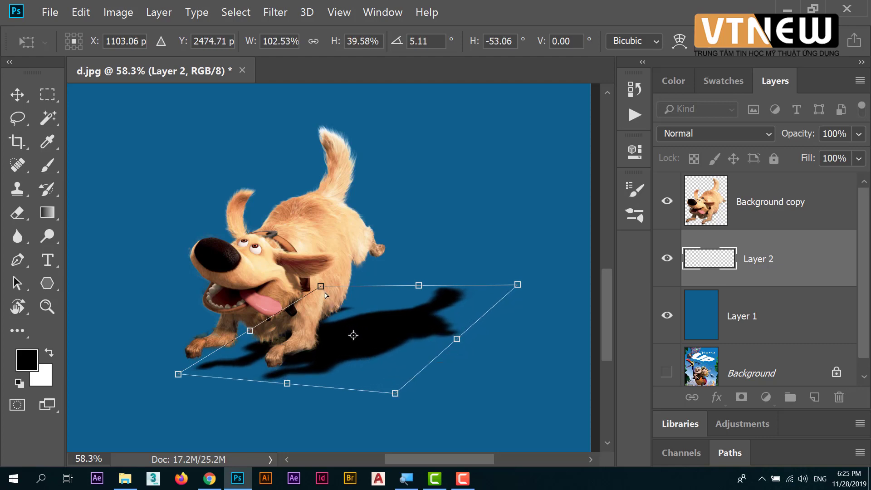
{"action": "left_click_drag", "start_coordinate": [338, 288], "coordinate": [492, 312]}
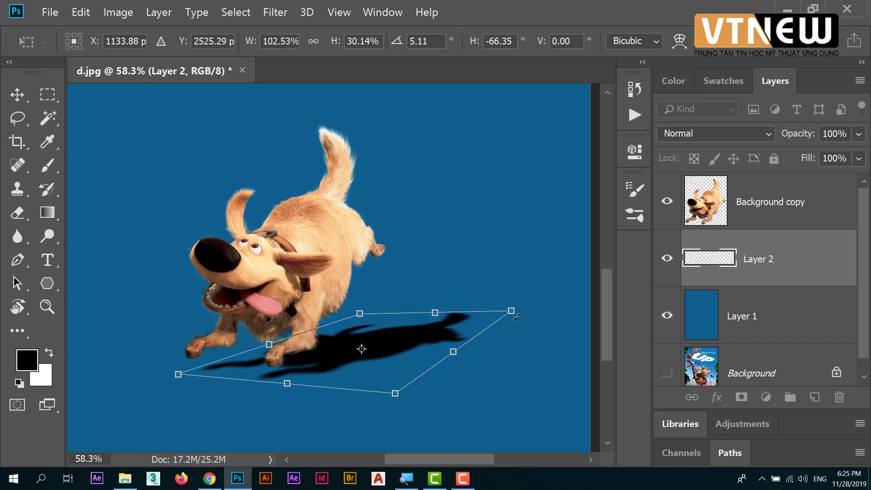
{"action": "left_click_drag", "start_coordinate": [511, 313], "coordinate": [514, 321]}
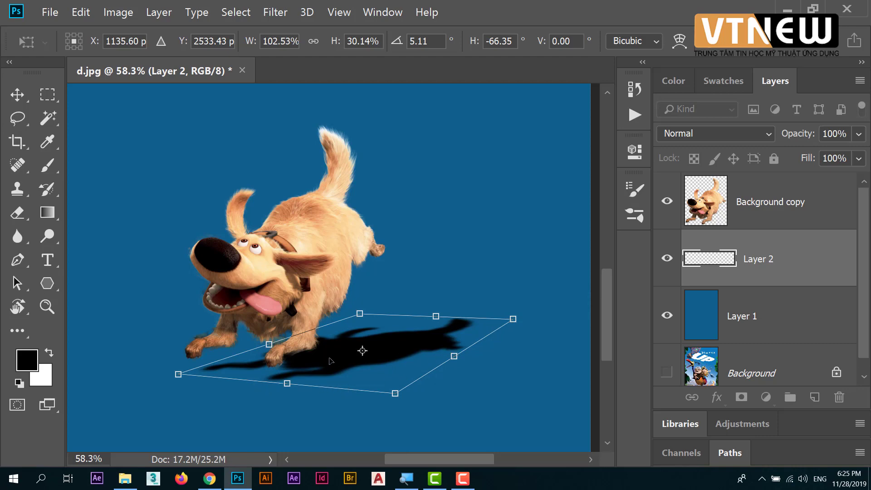
Position the shadow under the paws, apply the transform, and dismiss the Adobe Dimension tip.
{"action": "left_click_drag", "start_coordinate": [330, 361], "coordinate": [333, 367]}
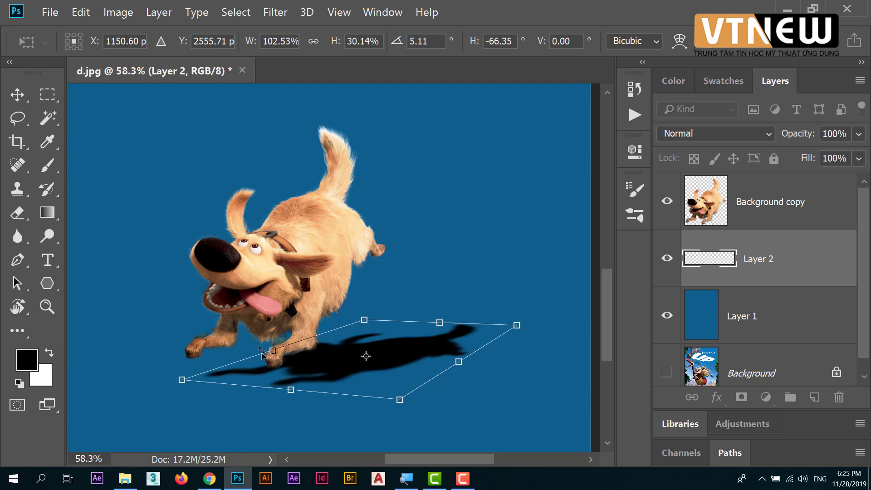
{"action": "left_click_drag", "start_coordinate": [326, 384], "coordinate": [323, 359]}
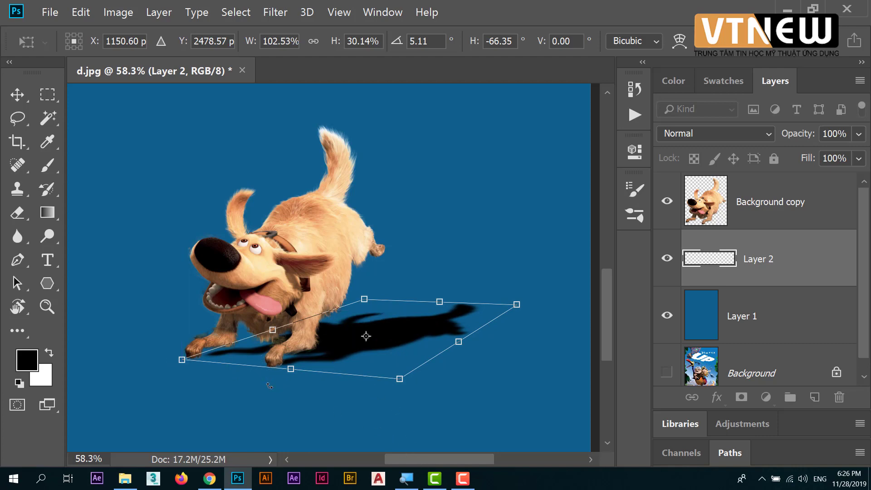
{"action": "left_click_drag", "start_coordinate": [337, 344], "coordinate": [343, 343]}
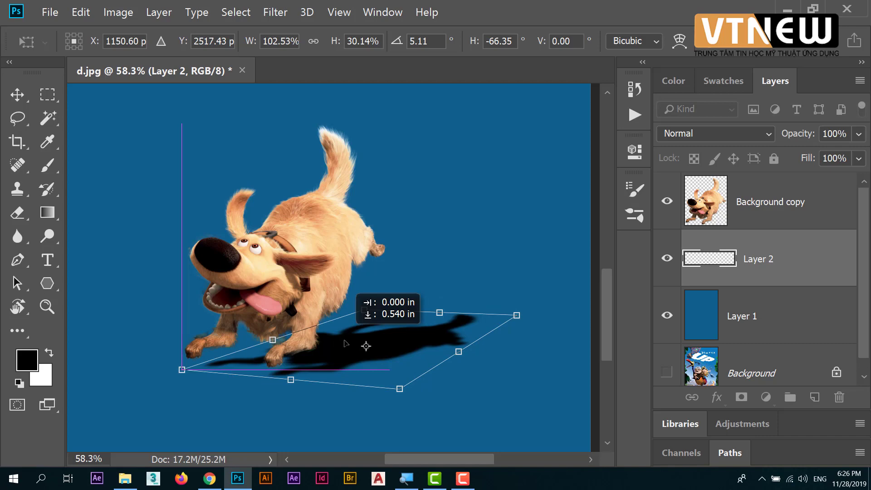
{"action": "key", "text": "Return"}
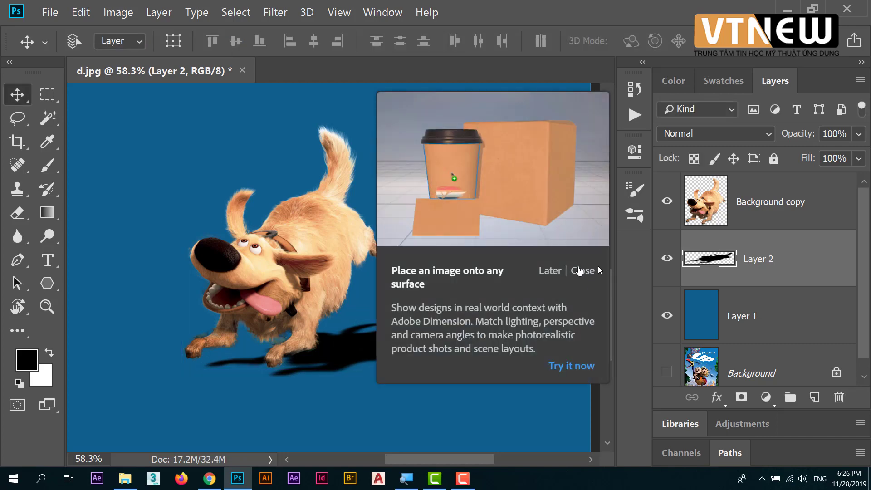
{"action": "left_click", "coordinate": [581, 271]}
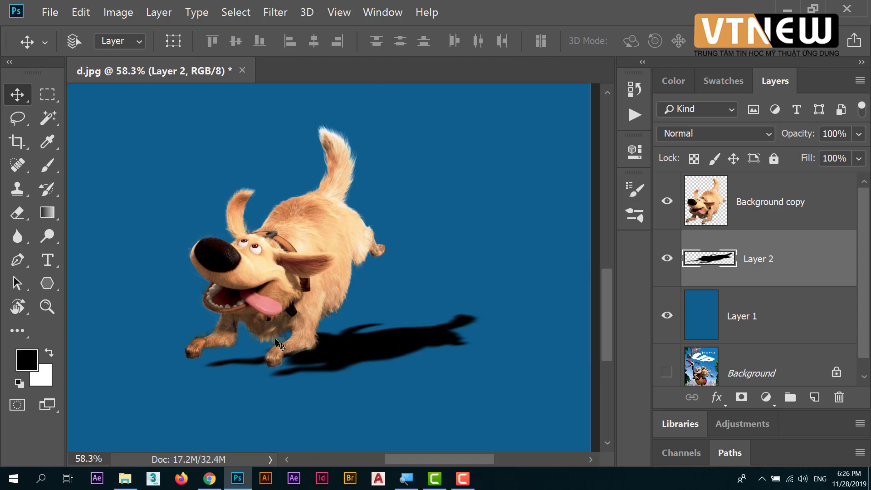
Set the Eraser to a Soft Round brush about 1102 px wide.
{"action": "left_click", "coordinate": [17, 213]}
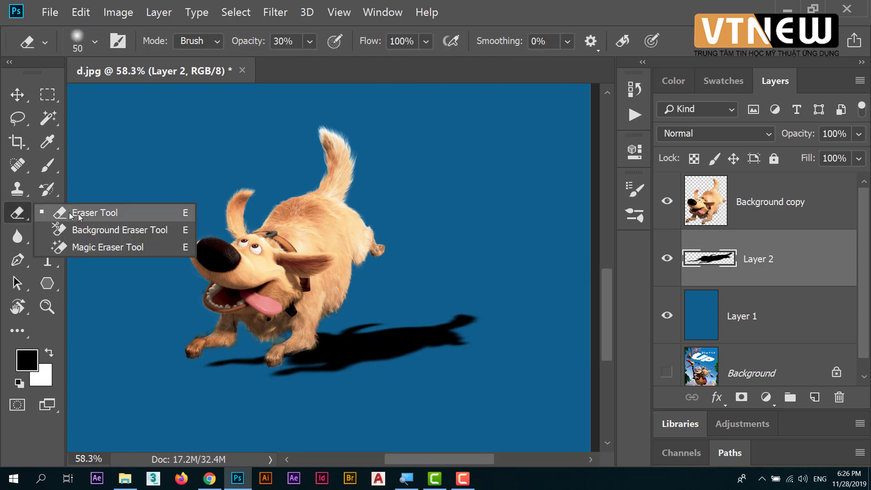
{"action": "left_click", "coordinate": [123, 213]}
{"action": "right_click", "coordinate": [424, 232]}
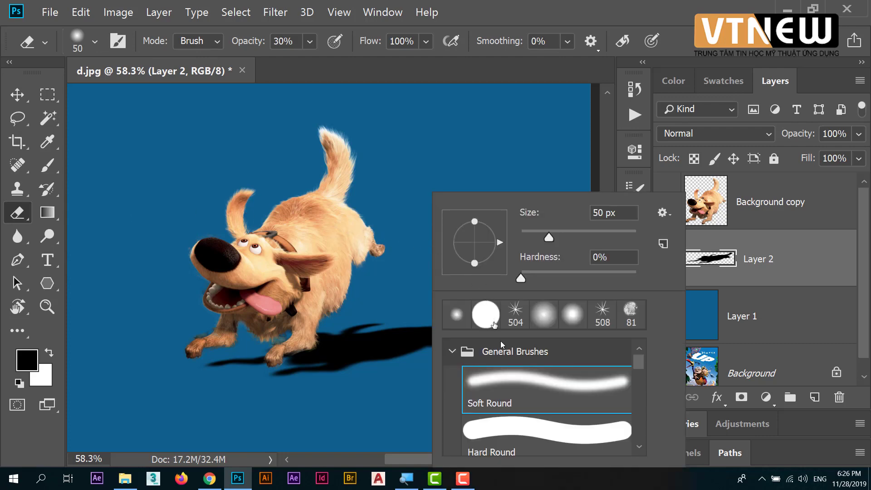
{"action": "left_click", "coordinate": [522, 380]}
{"action": "left_click", "coordinate": [589, 234]}
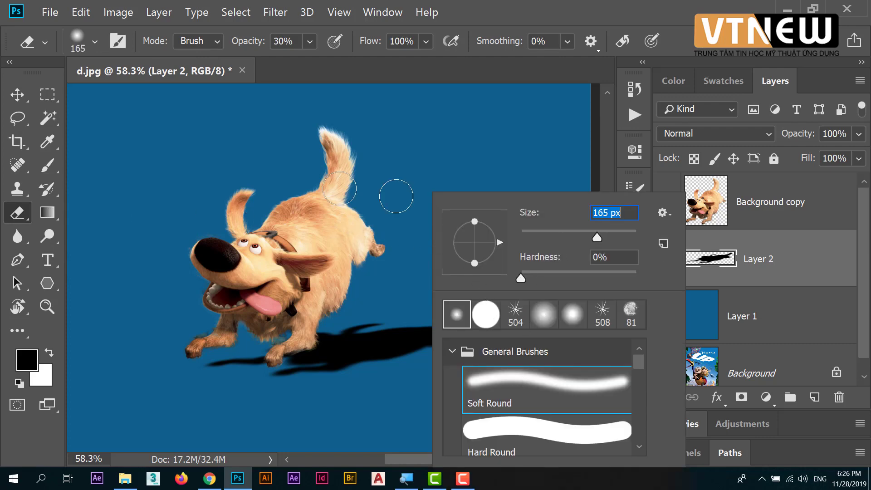
{"action": "left_click", "coordinate": [626, 237]}
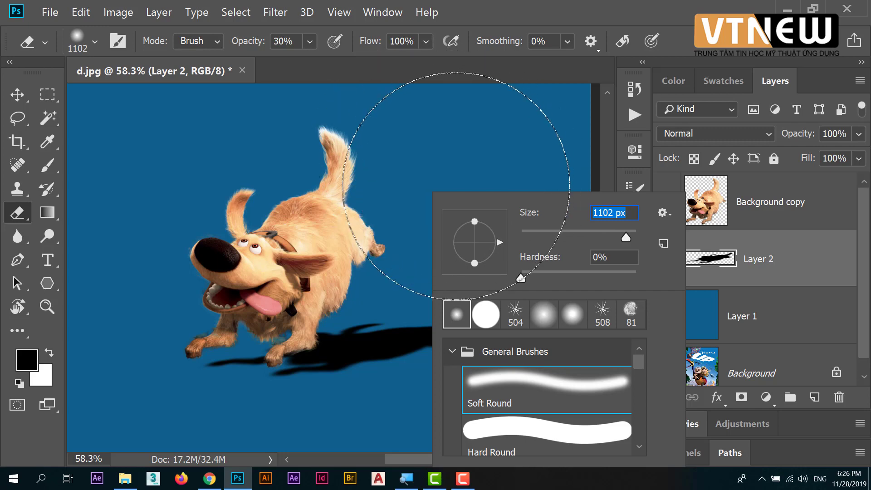
{"action": "key", "text": "Return"}
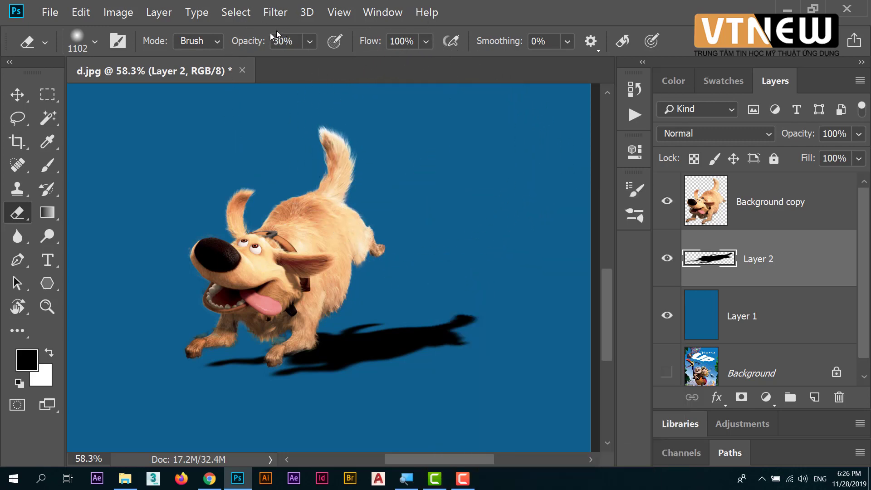
Erase the far end of the shadow so its tail fades out.
{"action": "left_click_drag", "start_coordinate": [437, 224], "coordinate": [486, 253]}
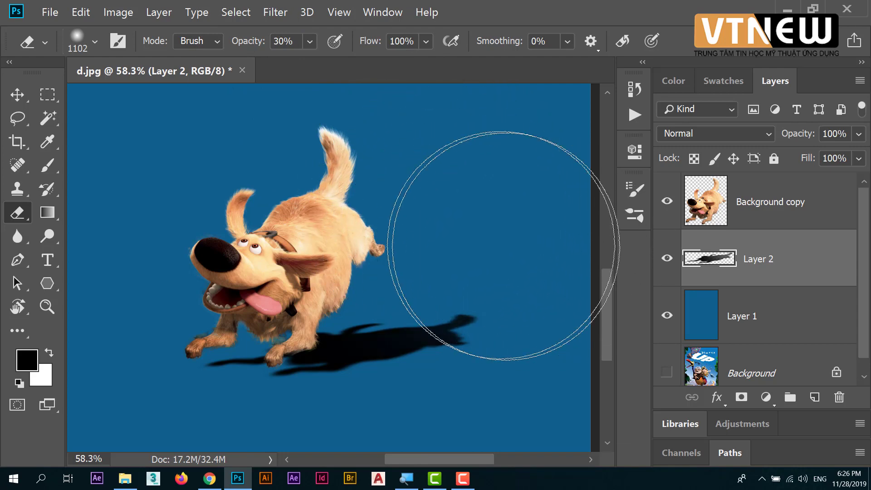
{"action": "left_click_drag", "start_coordinate": [428, 225], "coordinate": [515, 233]}
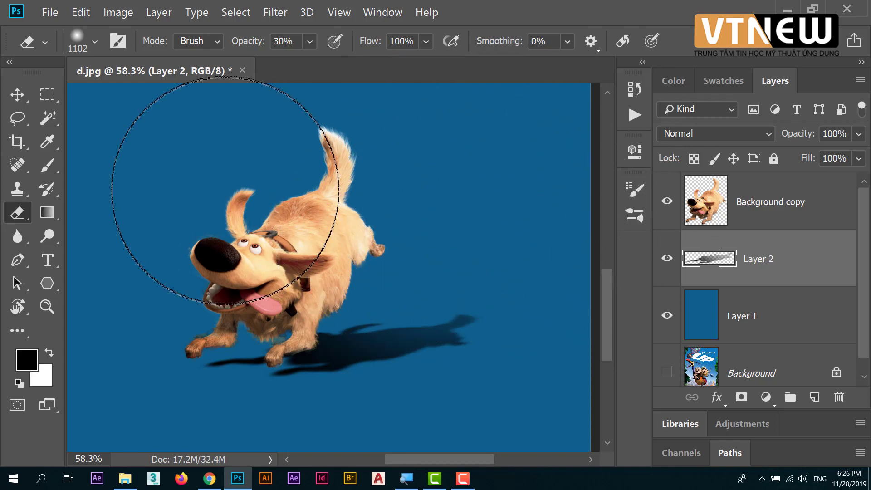
{"action": "left_click", "coordinate": [18, 96]}
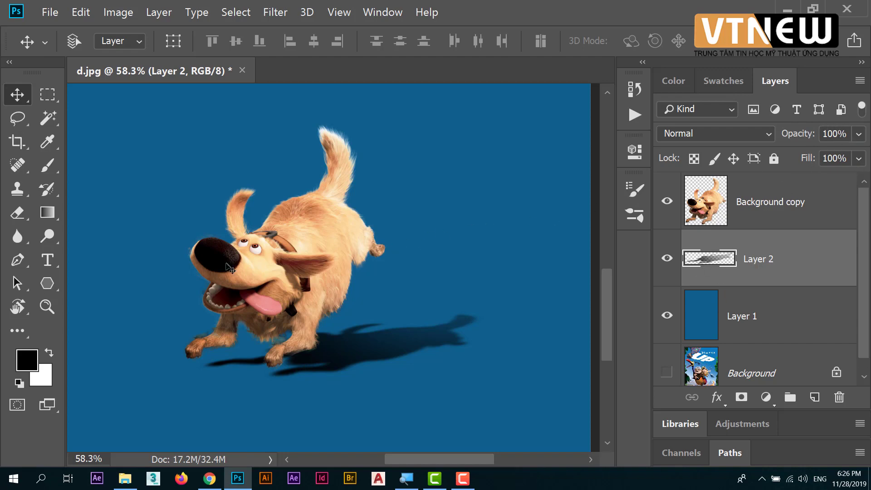
Set Layer 2 to 70% opacity and zoom out to see the whole composition.
{"action": "key", "text": "7"}
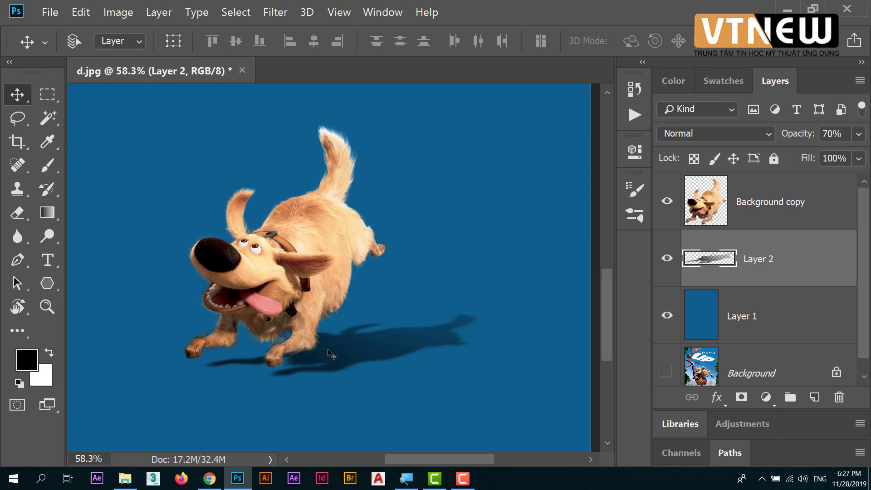
{"action": "key", "text": "ctrl+space"}
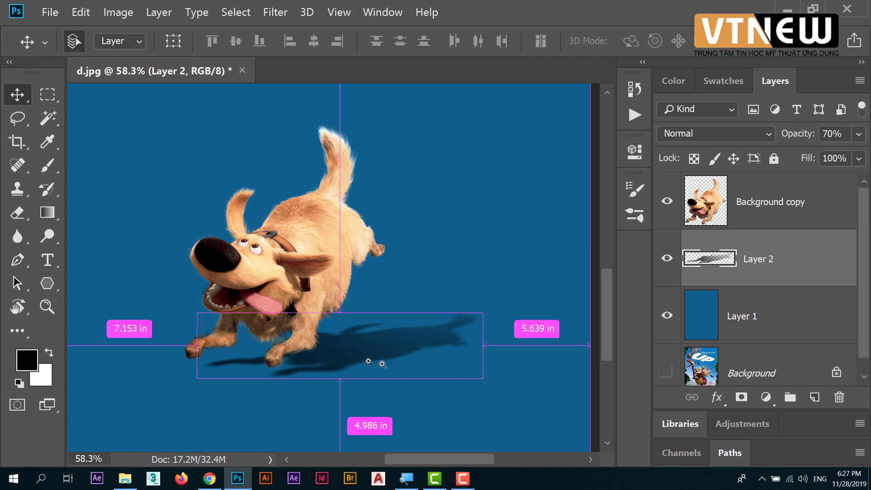
{"action": "mouse_move", "coordinate": [368, 361]}
{"action": "left_mouse_down"}
{"action": "mouse_move", "coordinate": [293, 327]}
{"action": "mouse_move", "coordinate": [305, 325]}
{"action": "left_mouse_up"}
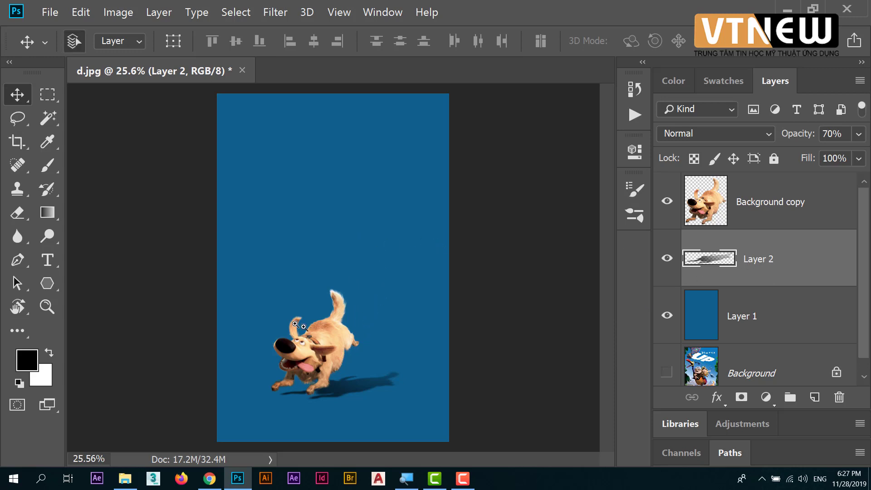
Scroll over the finished composition, then minimize Photoshop to the desktop.
{"action": "scroll", "coordinate": [312, 338], "scroll_direction": "up", "scroll_amount": 3}
{"action": "scroll", "coordinate": [313, 338], "scroll_direction": "down", "scroll_amount": 2}
{"action": "scroll", "coordinate": [312, 338], "scroll_direction": "down", "scroll_amount": 1}
{"action": "scroll", "coordinate": [312, 338], "scroll_direction": "up", "scroll_amount": 1}
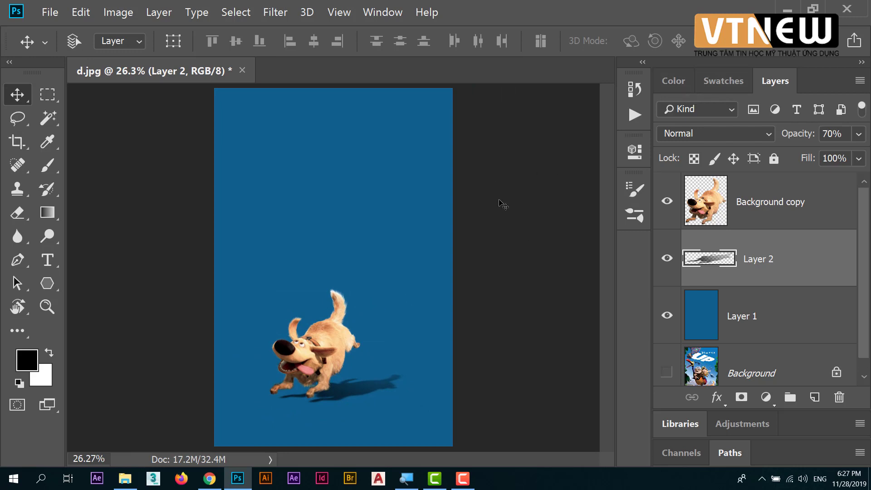
{"action": "left_click", "coordinate": [788, 9]}
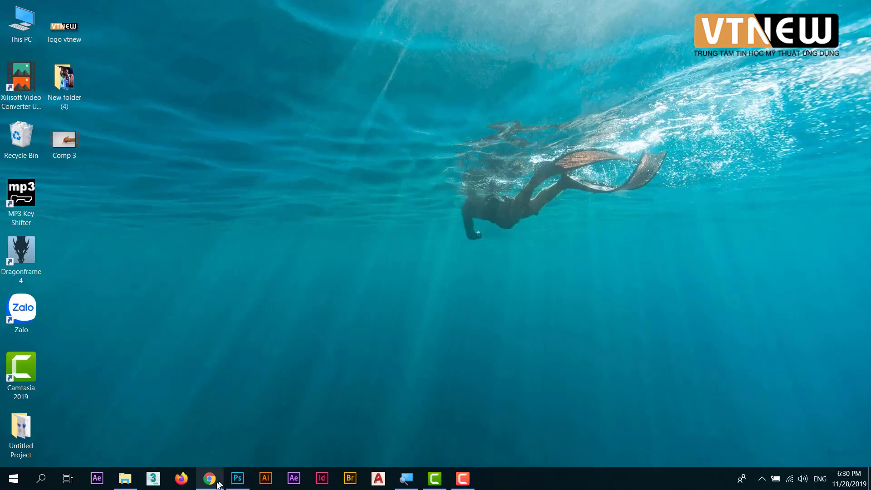
Search Google for "up" in a new Chrome tab and show the Images results.
{"action": "left_click", "coordinate": [223, 478]}
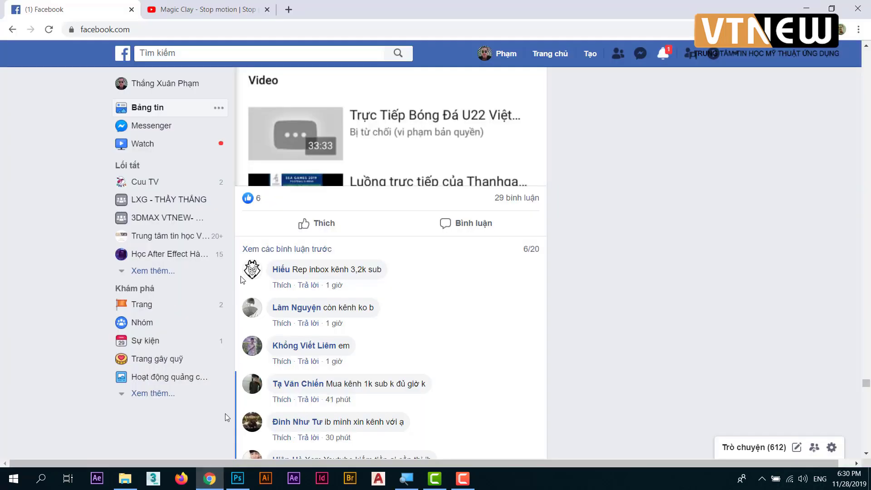
{"action": "left_click", "coordinate": [289, 10]}
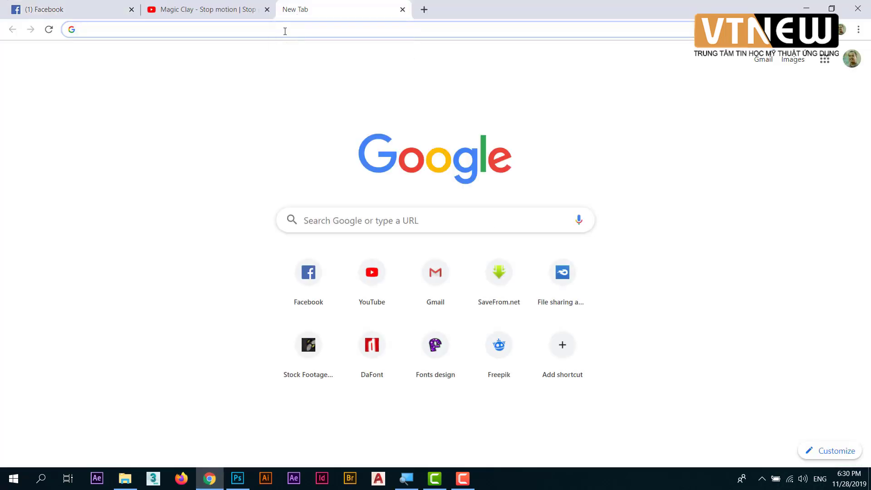
{"action": "type", "text": "up"}
{"action": "key", "text": "Return"}
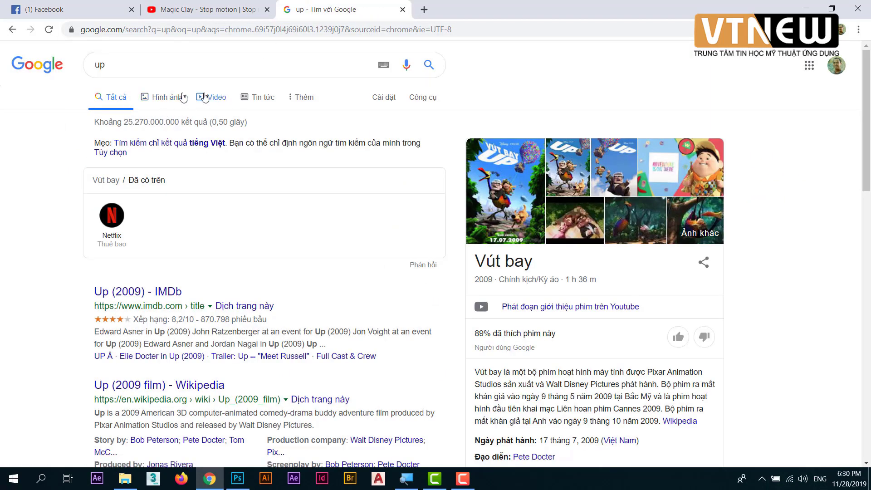
{"action": "left_click", "coordinate": [164, 98]}
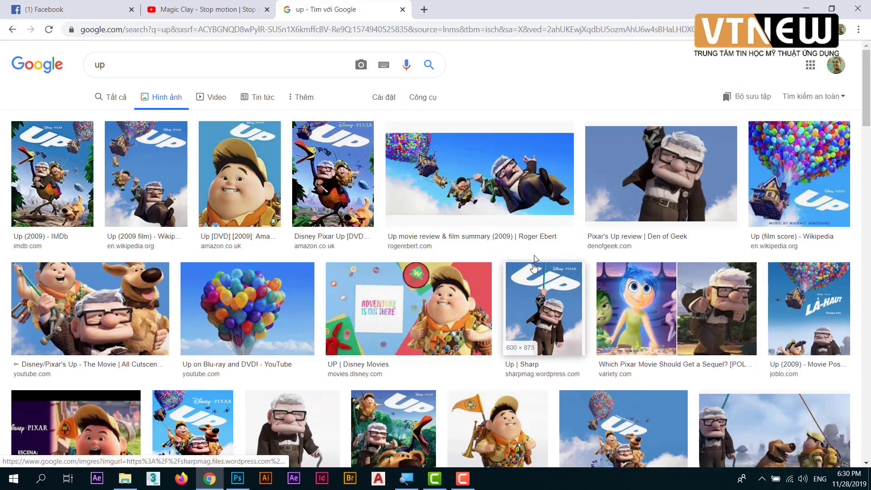
Filter the Up image results to Large size only.
{"action": "left_click", "coordinate": [419, 103]}
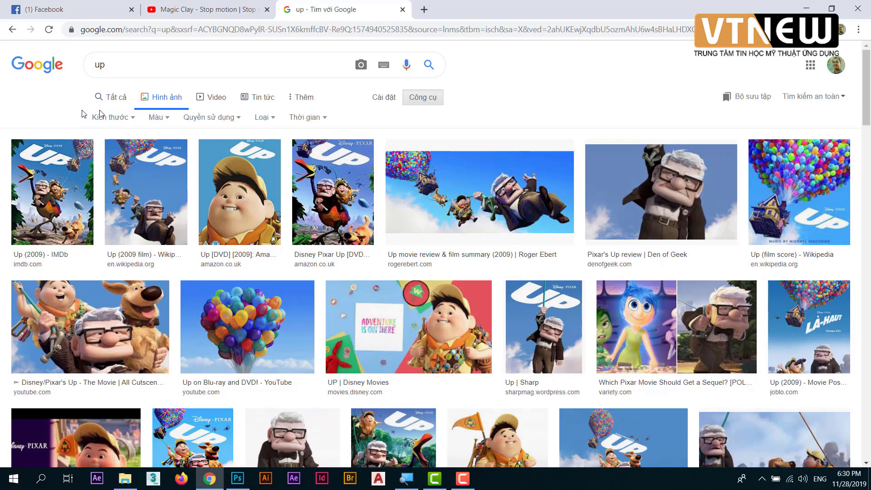
{"action": "left_click", "coordinate": [133, 119]}
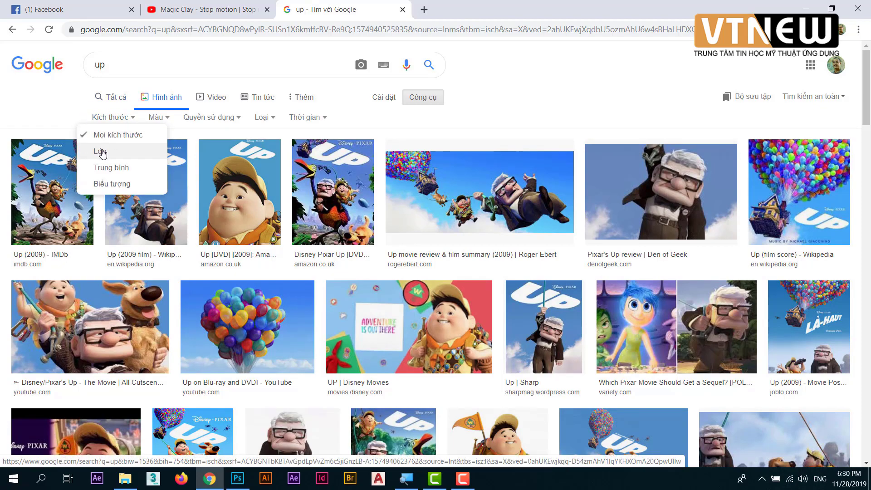
{"action": "left_click", "coordinate": [100, 152]}
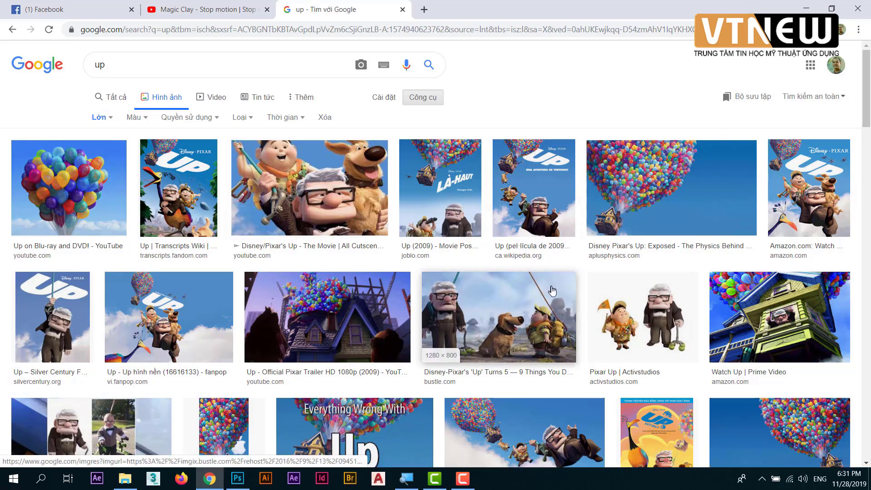
Open the large preview of the 2000 × 3000 Disney·Pixar Up poster.
{"action": "scroll", "coordinate": [505, 281], "scroll_direction": "down", "scroll_amount": 1}
{"action": "scroll", "coordinate": [505, 281], "scroll_direction": "down", "scroll_amount": 2}
{"action": "scroll", "coordinate": [505, 282], "scroll_direction": "up", "scroll_amount": 3}
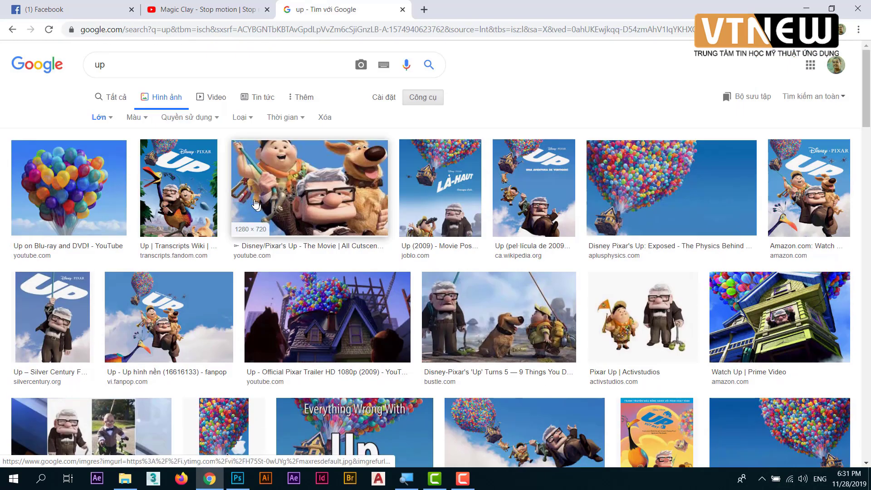
{"action": "left_click", "coordinate": [208, 194]}
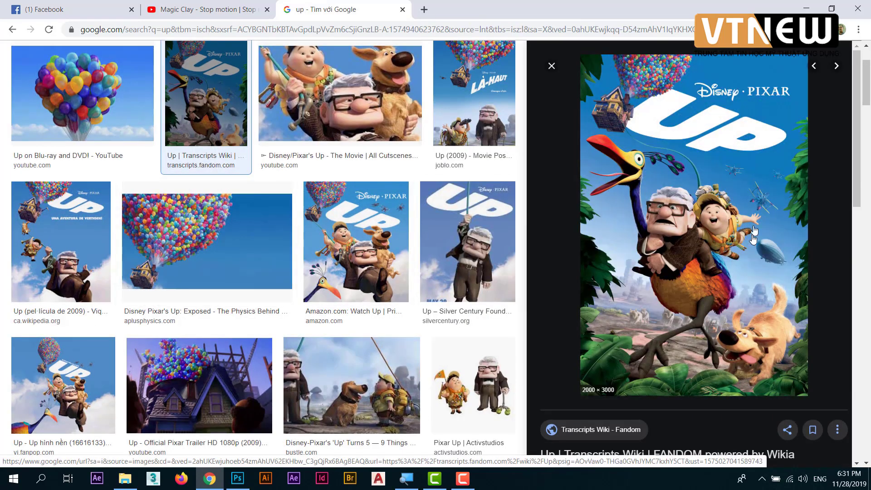